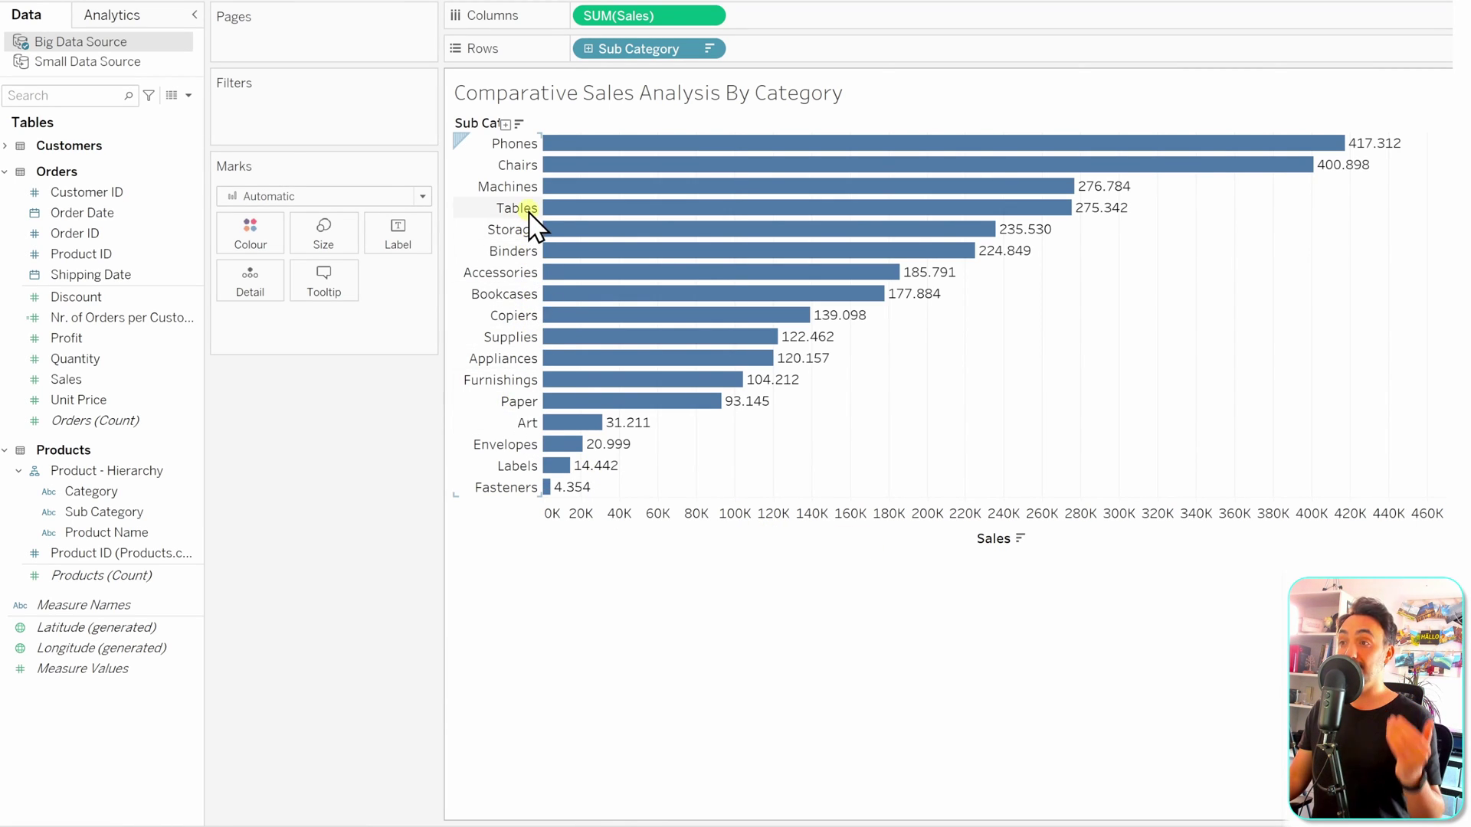
pyautogui.moveTo(1354, 151)
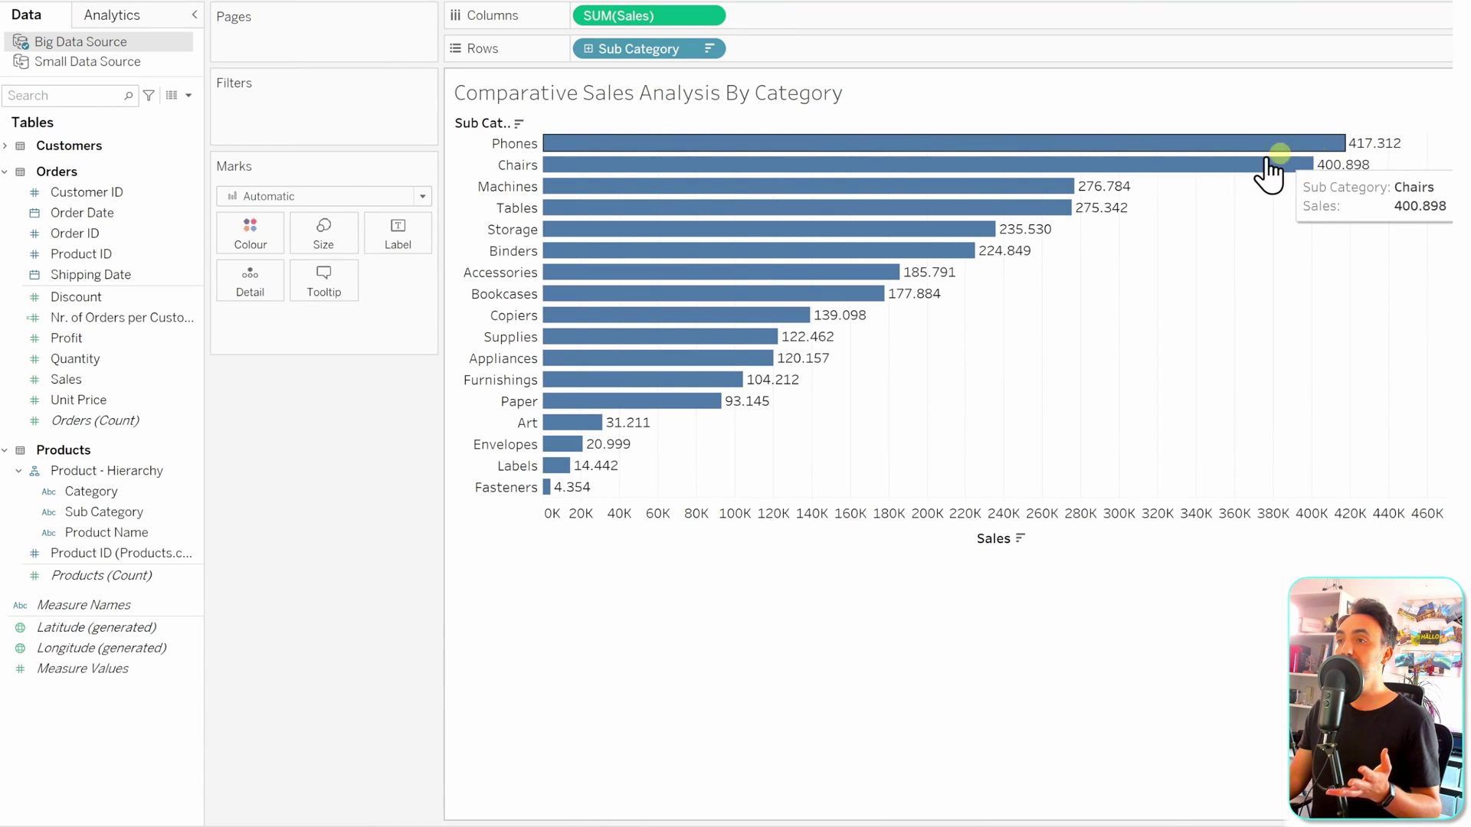
pyautogui.moveTo(1007, 210)
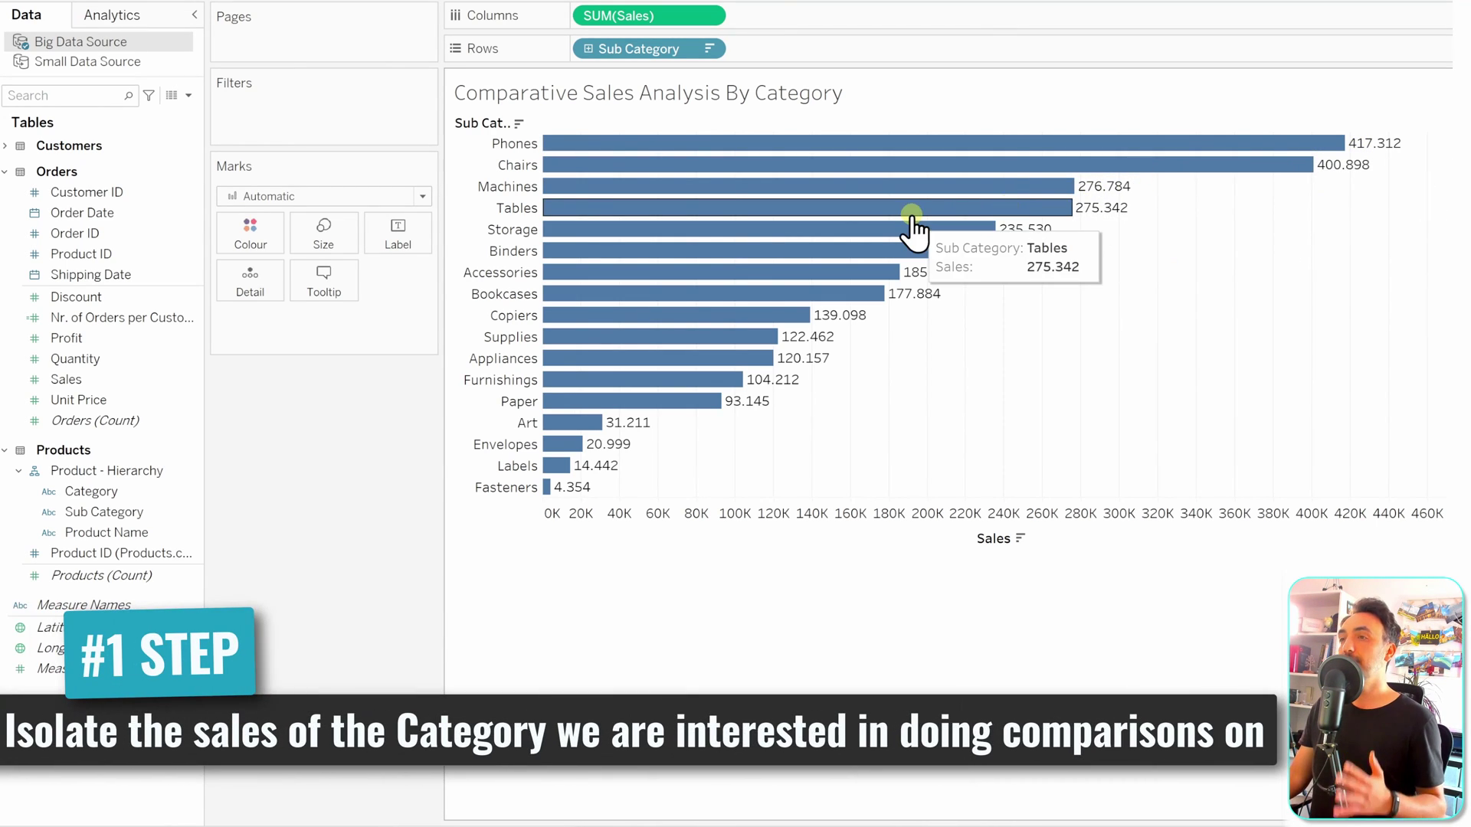
pyautogui.moveTo(1019, 153)
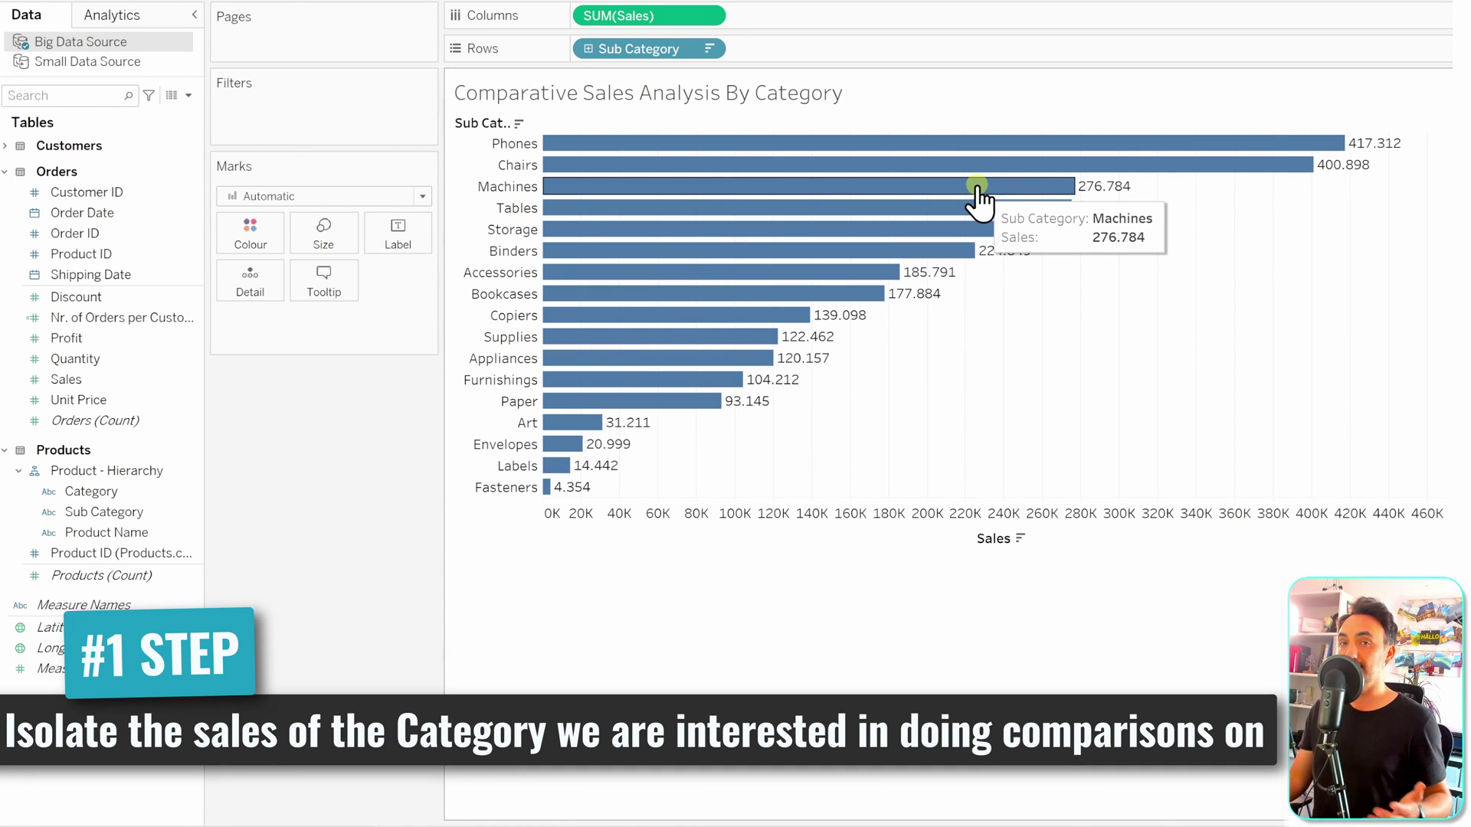
# Step: Create a calculated field named "Sales of Tables" in Big Data Source
pyautogui.rightClick(195, 433)
pyautogui.click(265, 458)
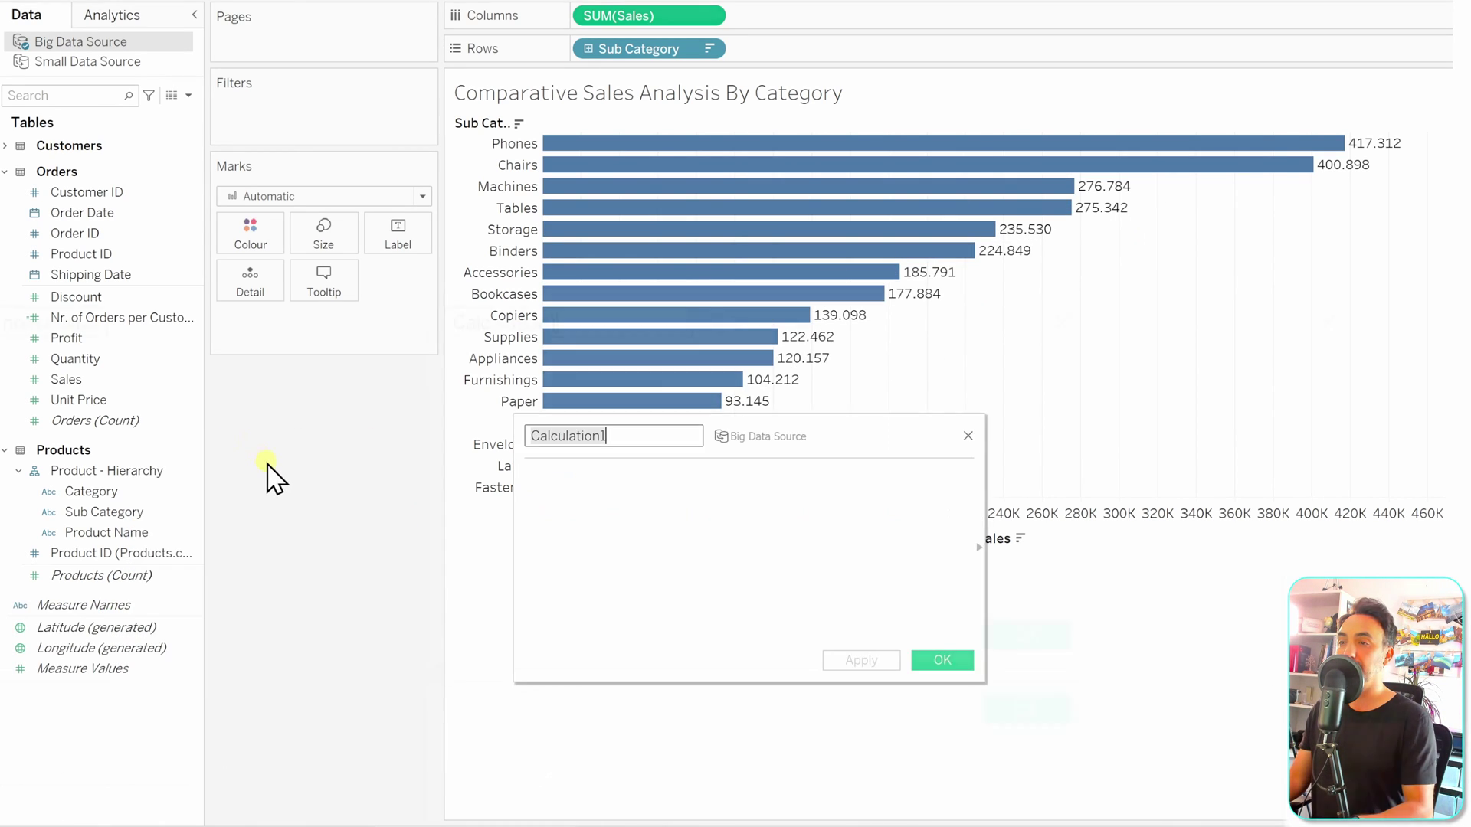
pyautogui.write('Sales of Tables')
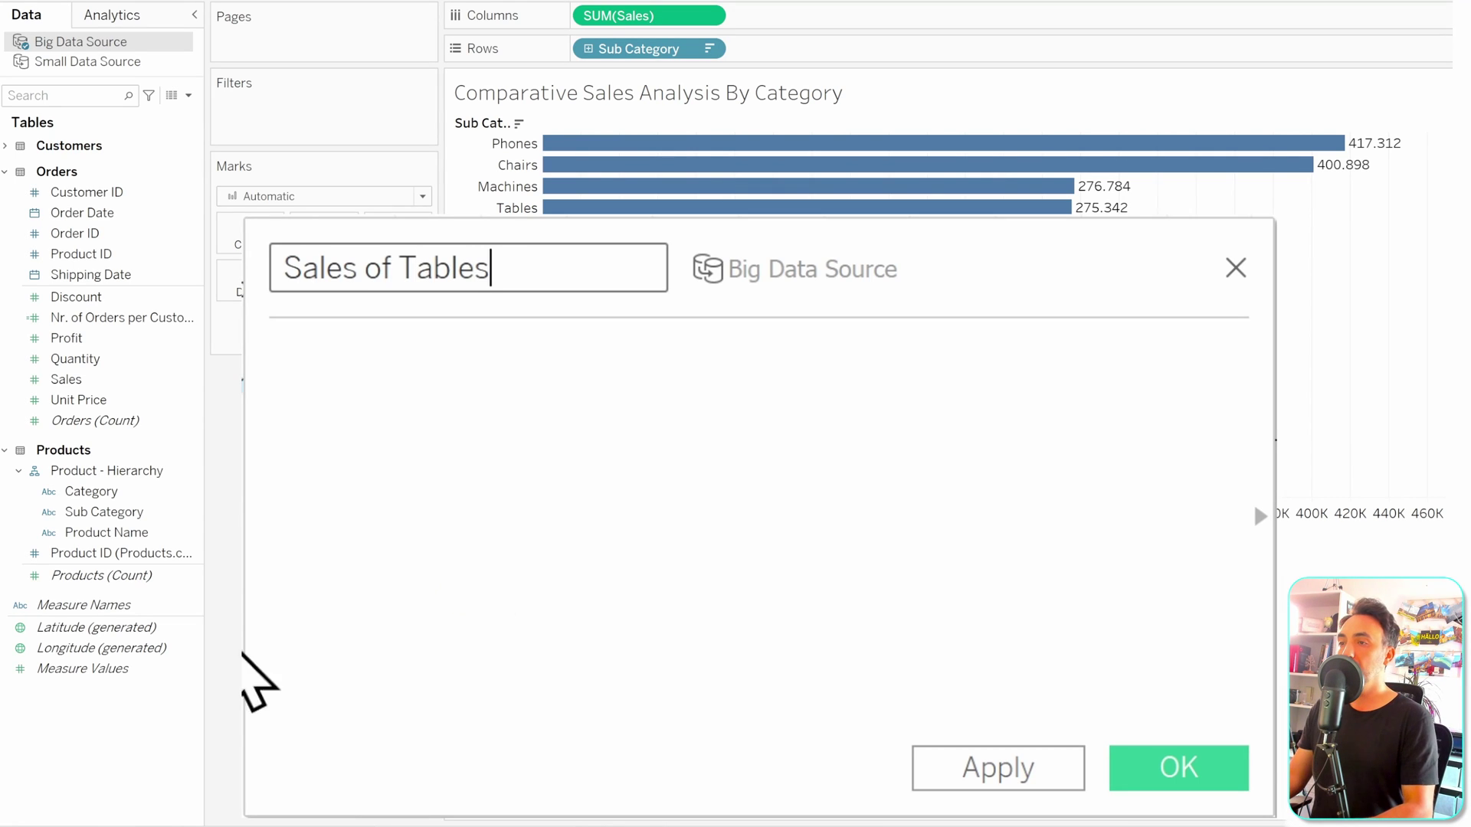
# Step: Enter the formula IF [Sub Category] = "Tables" THEN [Sales] END for the Sales of Tables field
pyautogui.click(502, 522)
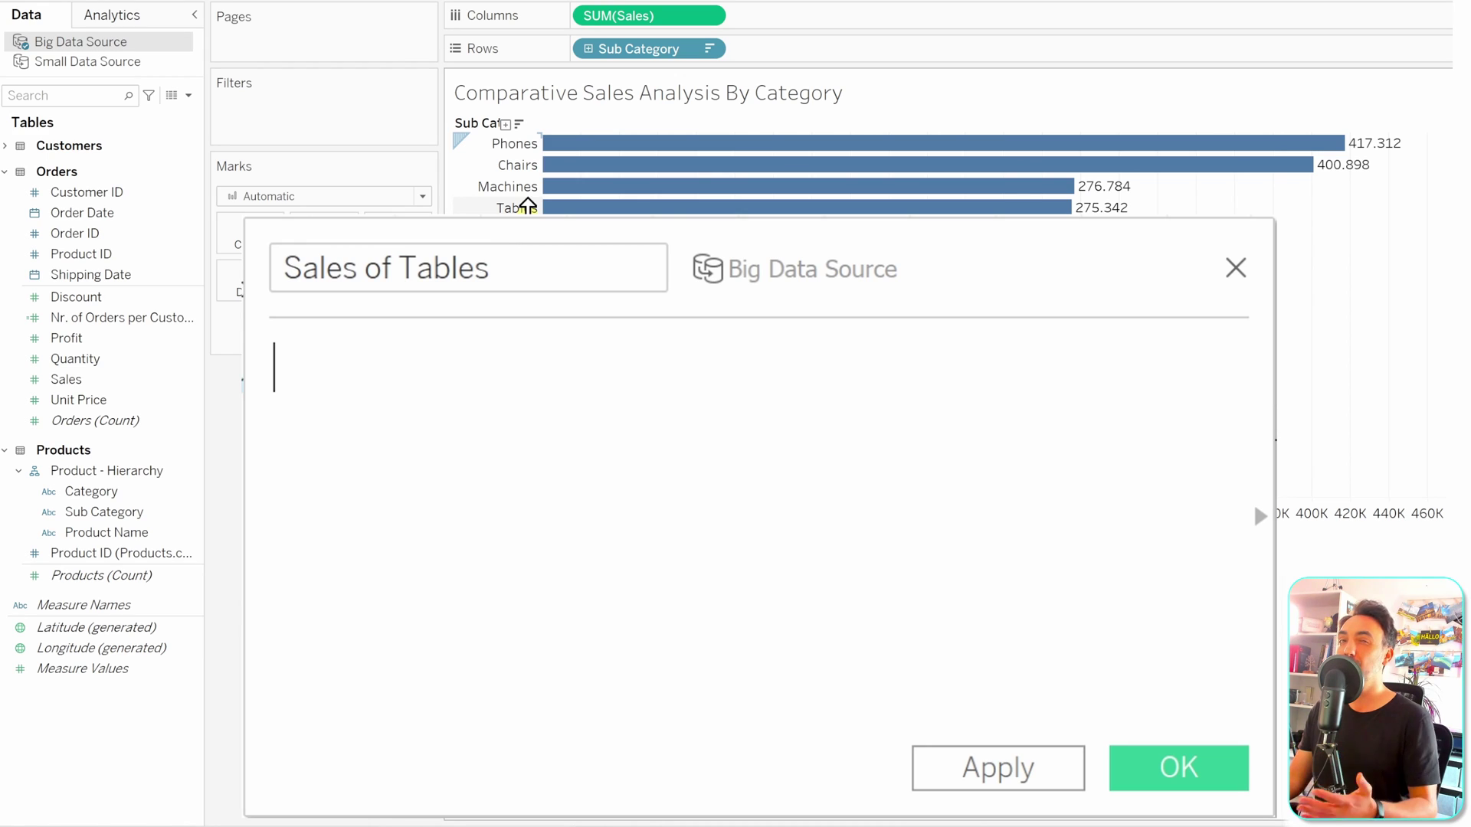
pyautogui.write('IF')
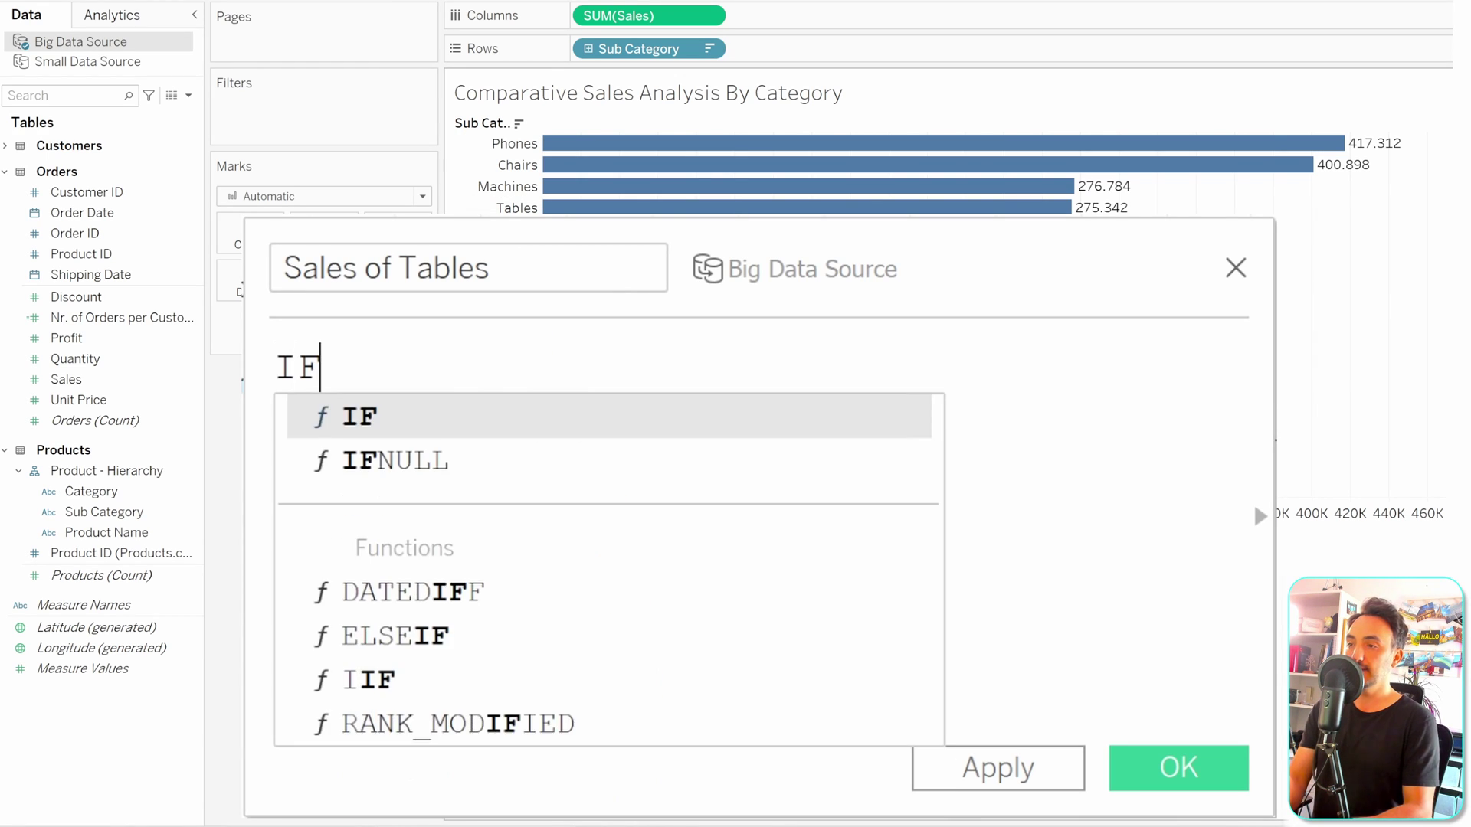
pyautogui.write(' [Su')
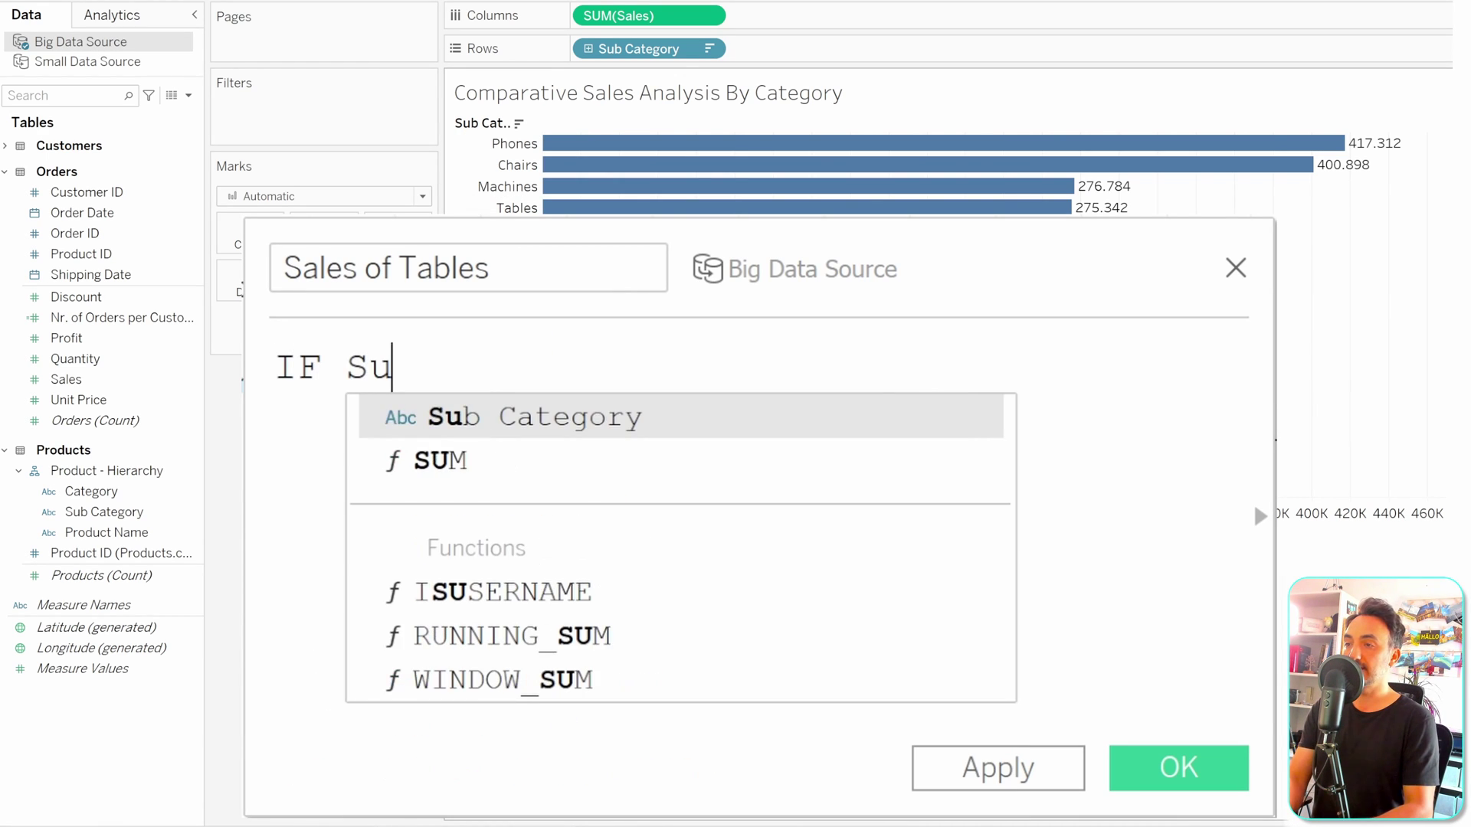
pyautogui.press('Return')
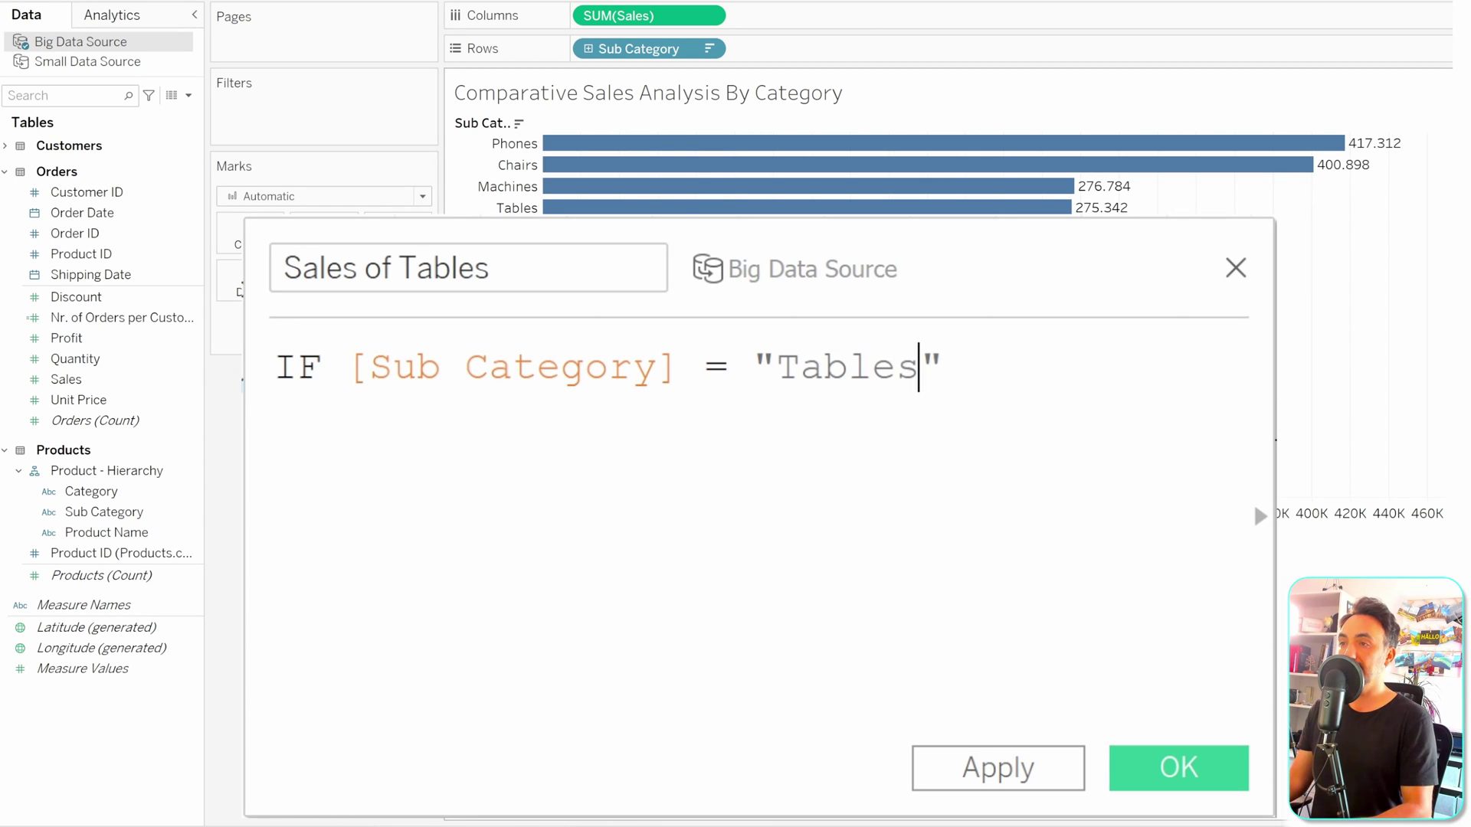
pyautogui.write('= "Tables"')
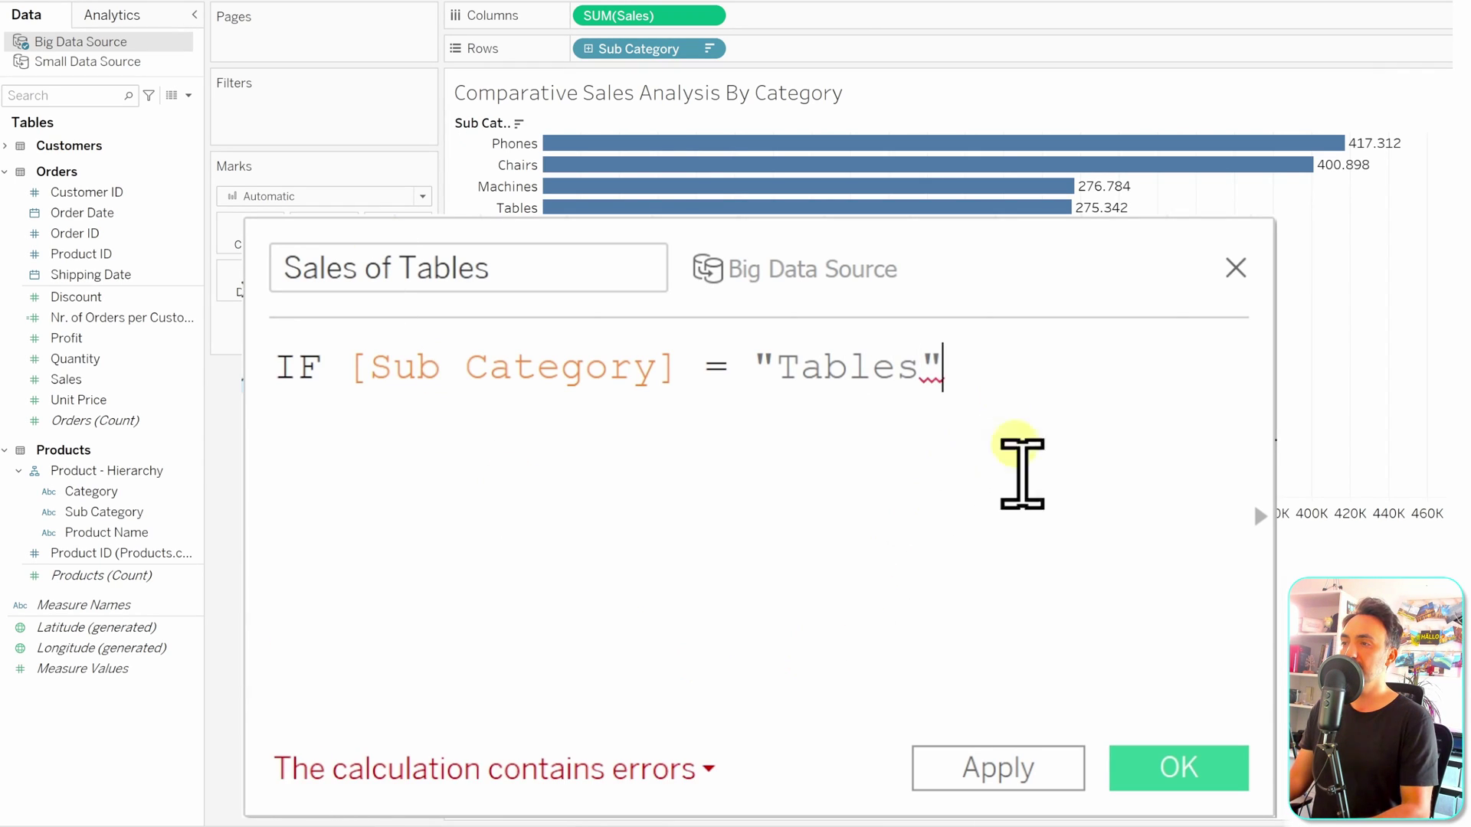
pyautogui.write(' THEN Sal')
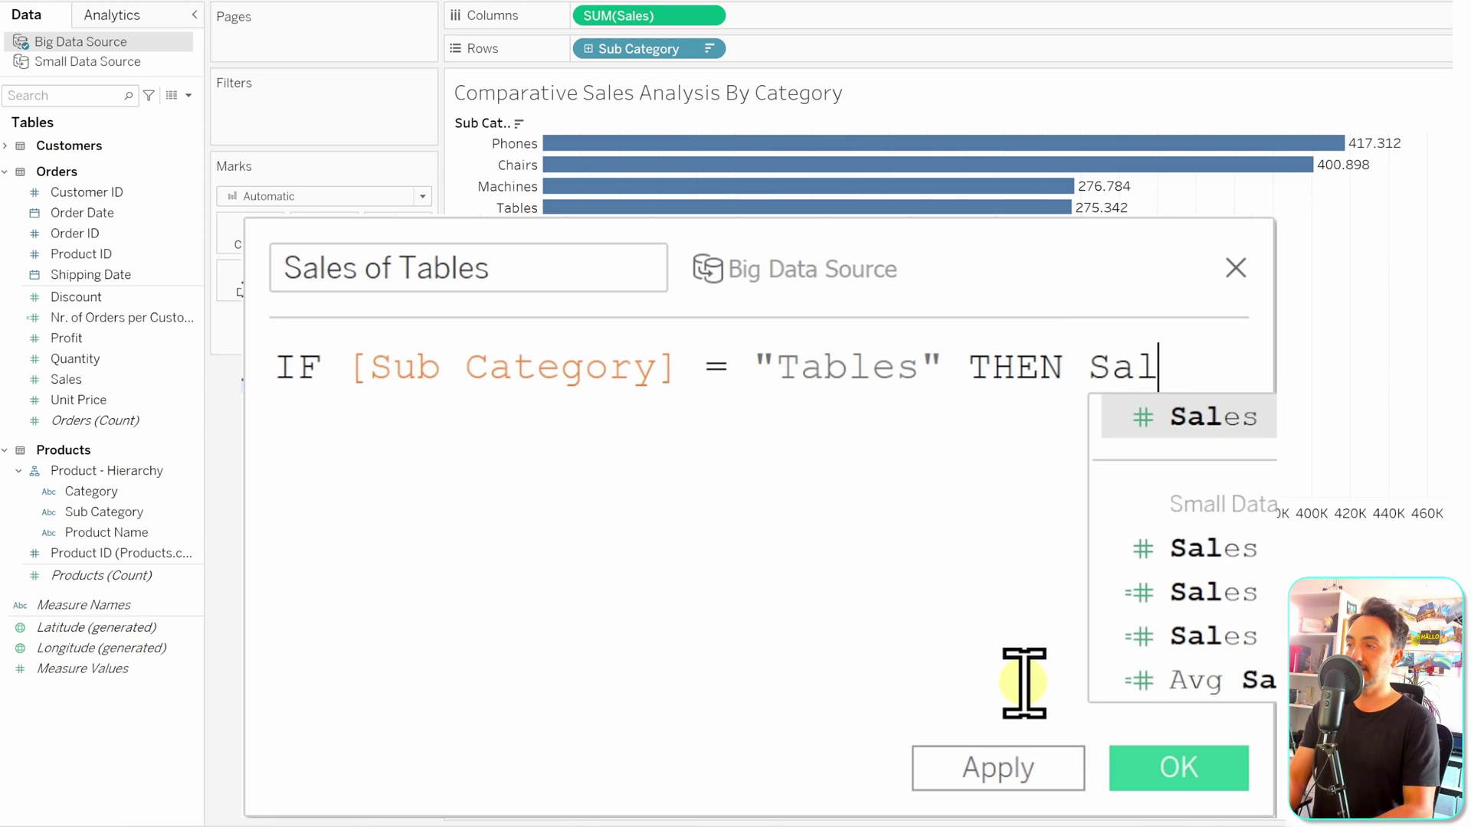
pyautogui.press('Return')
pyautogui.press('Return')
pyautogui.write('END')
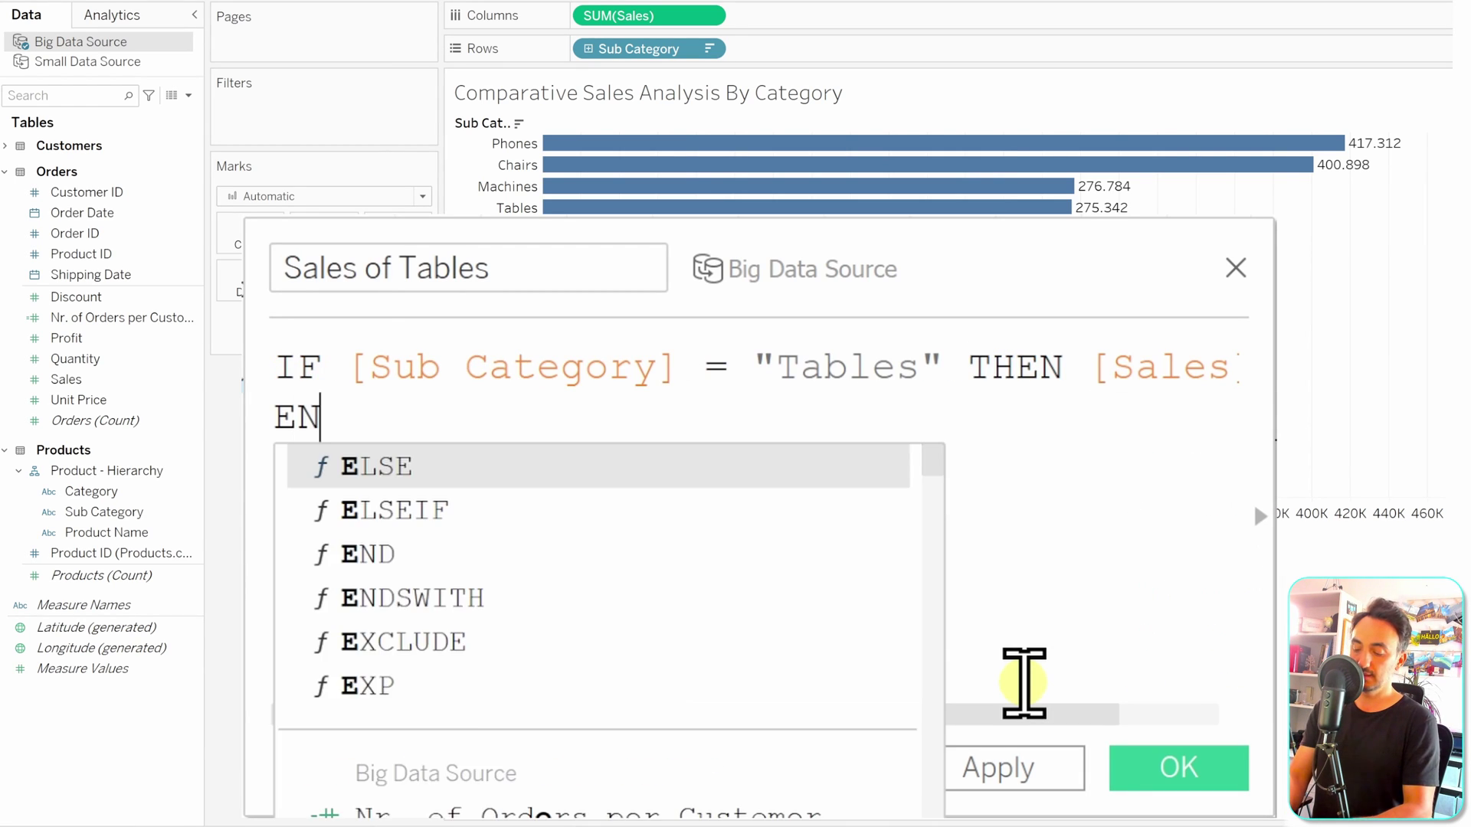
pyautogui.click(706, 493)
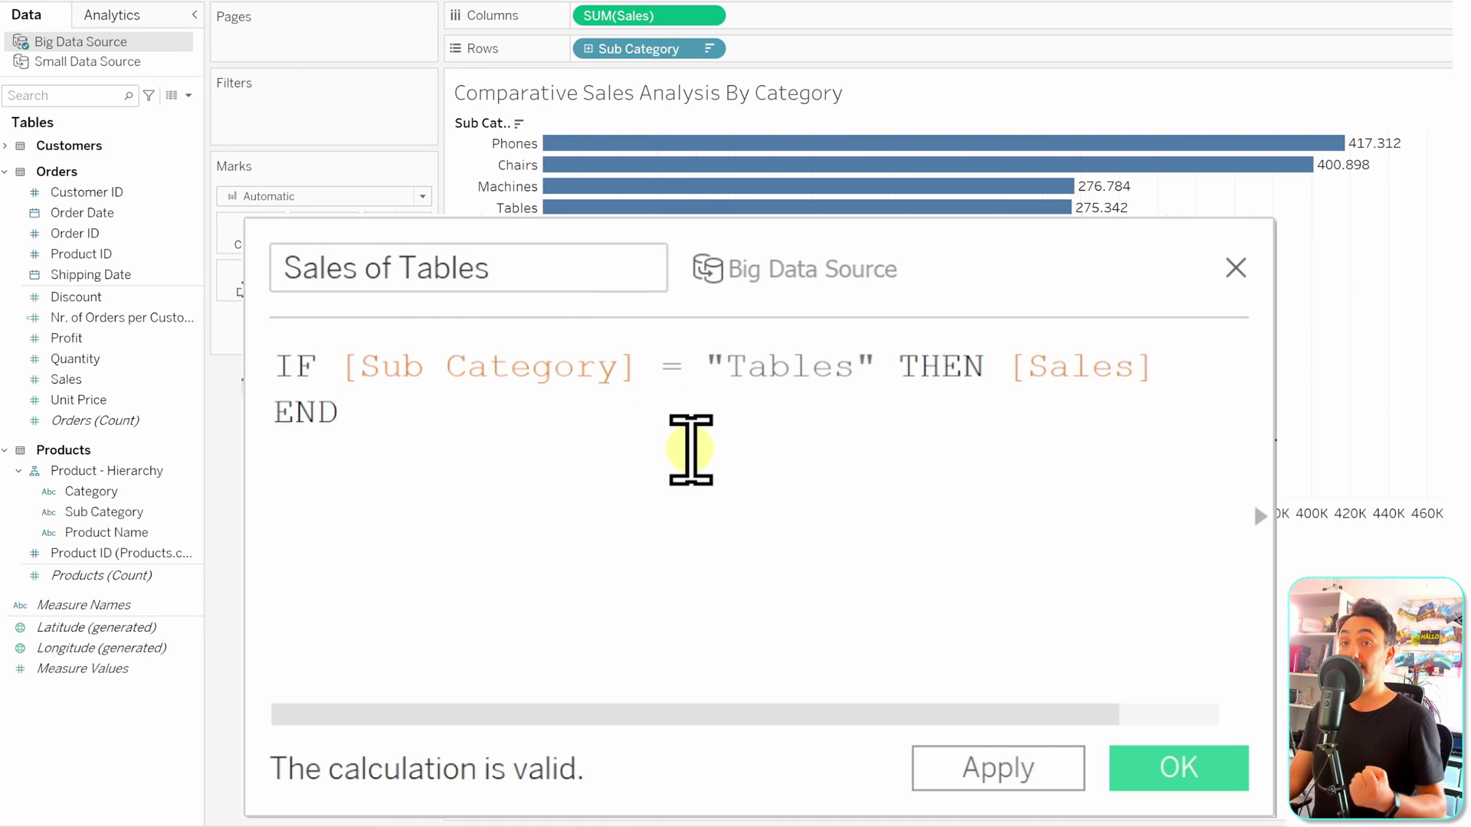
# Step: Save the Sales of Tables calculation and add the field to Columns after SUM(Sales)
pyautogui.click(1176, 785)
pyautogui.moveTo(180, 639); pyautogui.dragTo(850, 17)
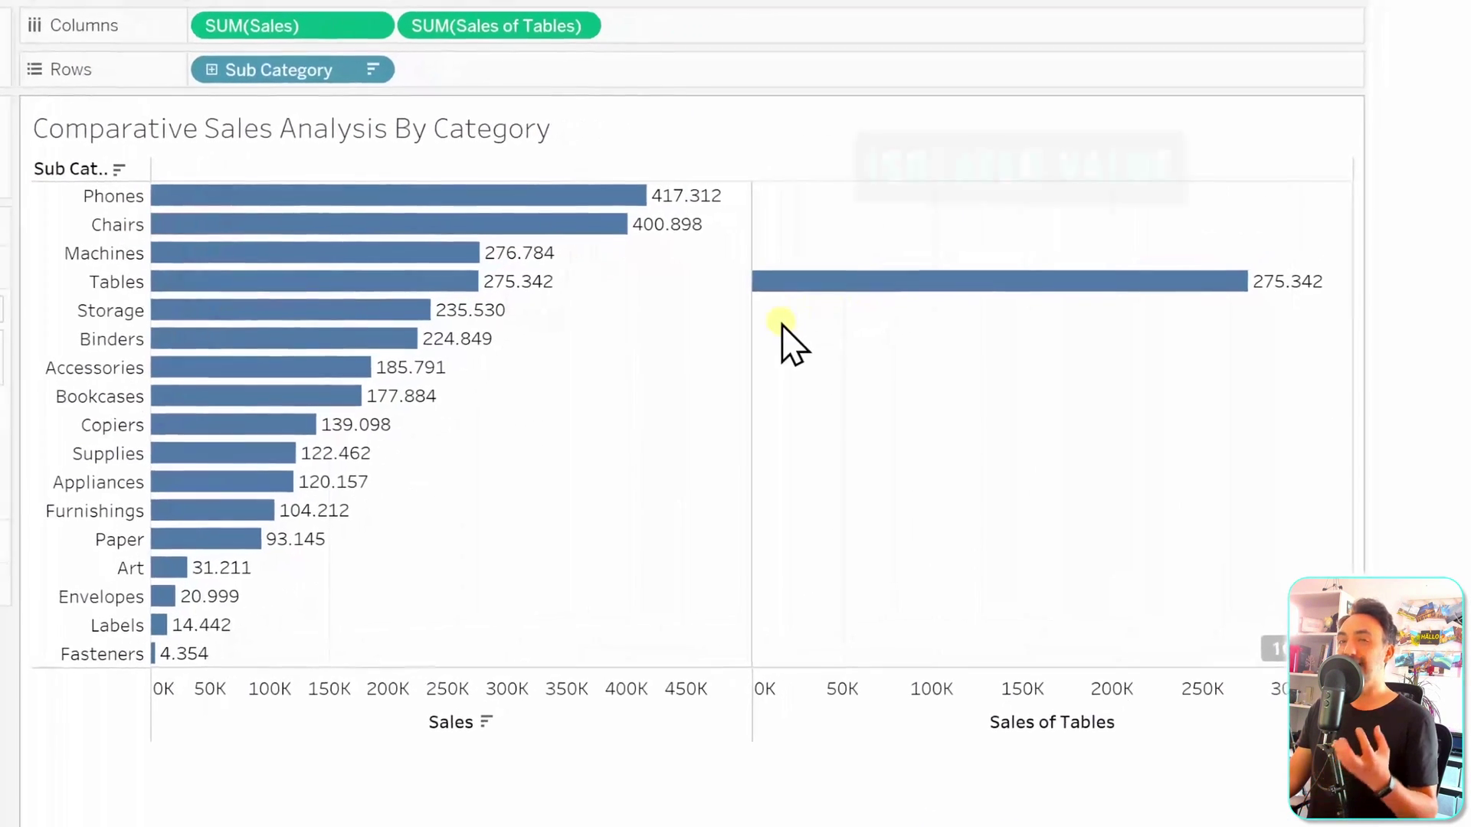
pyautogui.moveTo(801, 289)
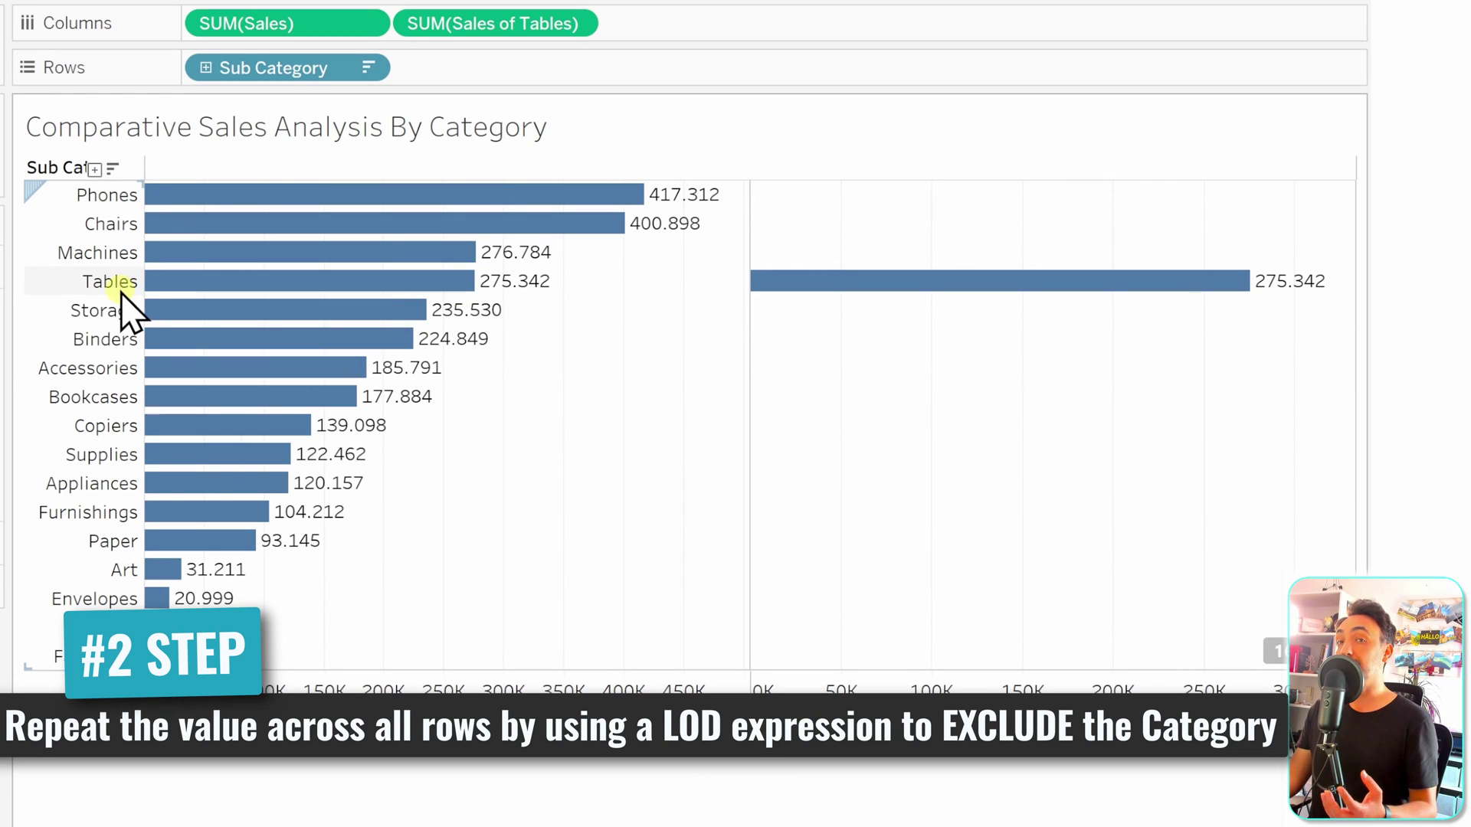
pyautogui.moveTo(892, 285)
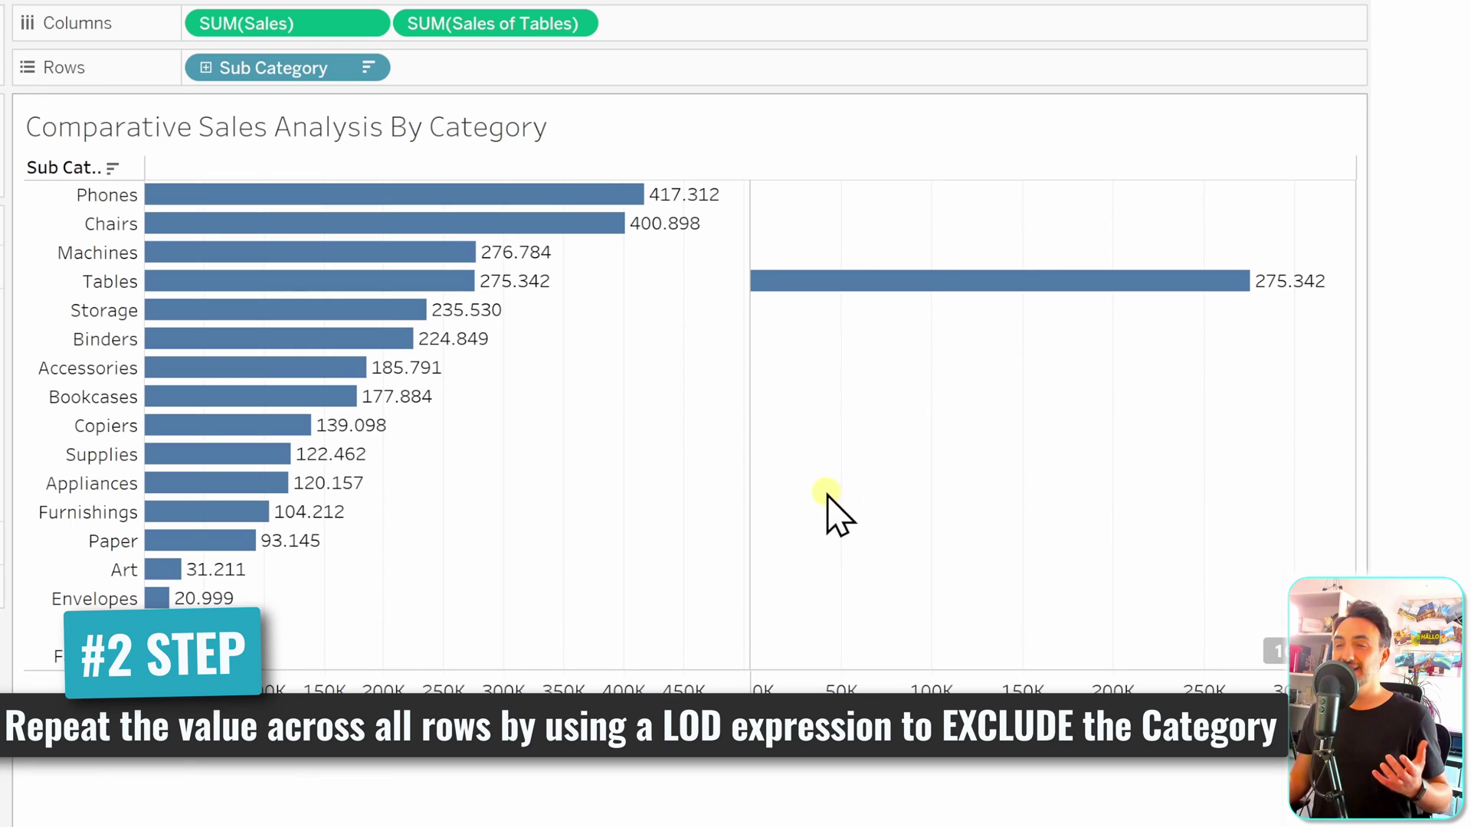
# Step: Create another calculated field in Big Data Source and name it "Exclude Sub Category"
pyautogui.rightClick(129, 487)
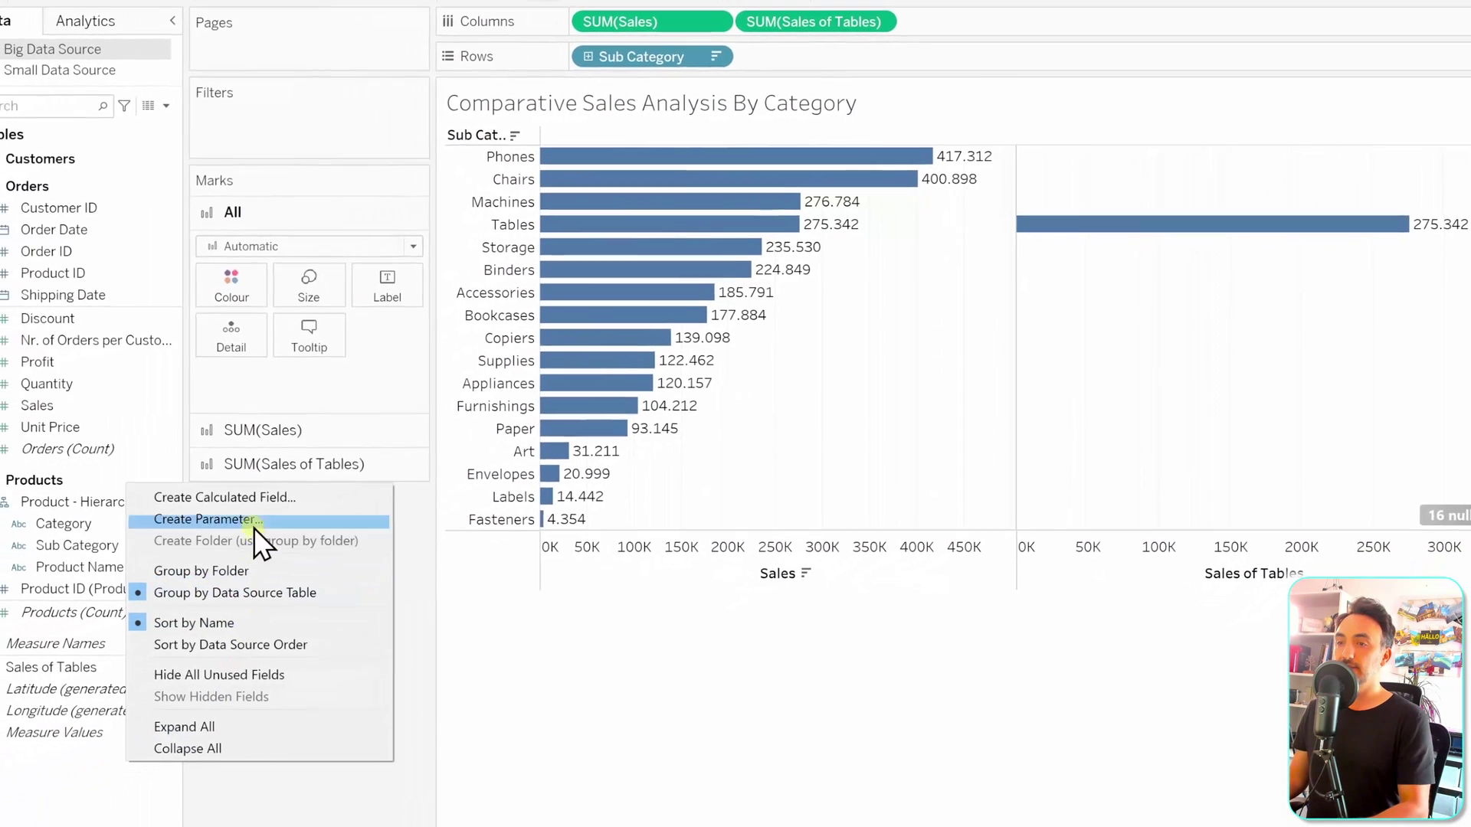
pyautogui.click(222, 497)
pyautogui.write('Ex')
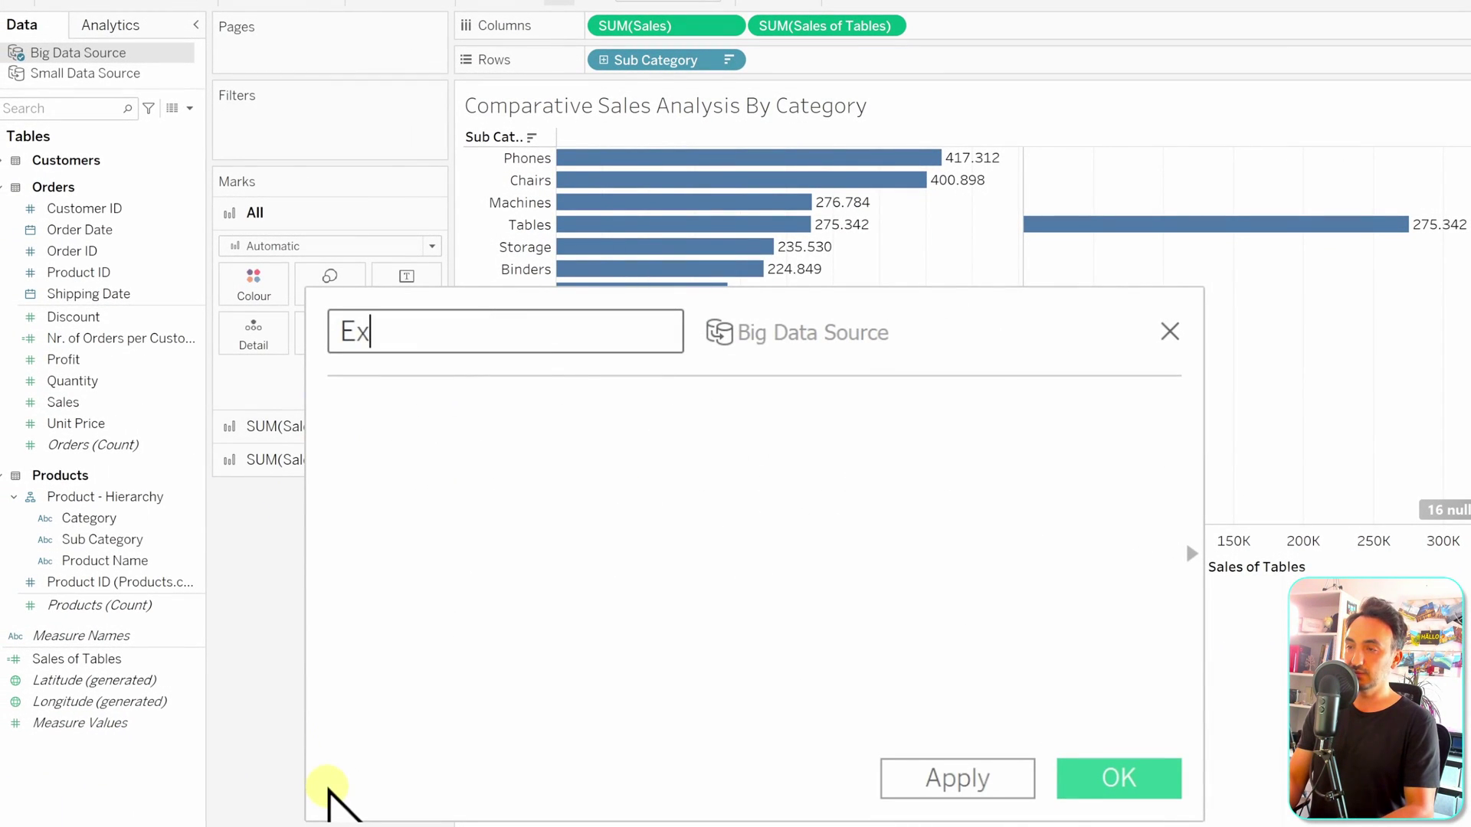
pyautogui.write('clude Sub Category')
# Step: Enter the level-of-detail formula { EXCLUDE [Sub Category]: SUM([Sales of Tables]) } for the Exclude Sub Category field
pyautogui.click(521, 611)
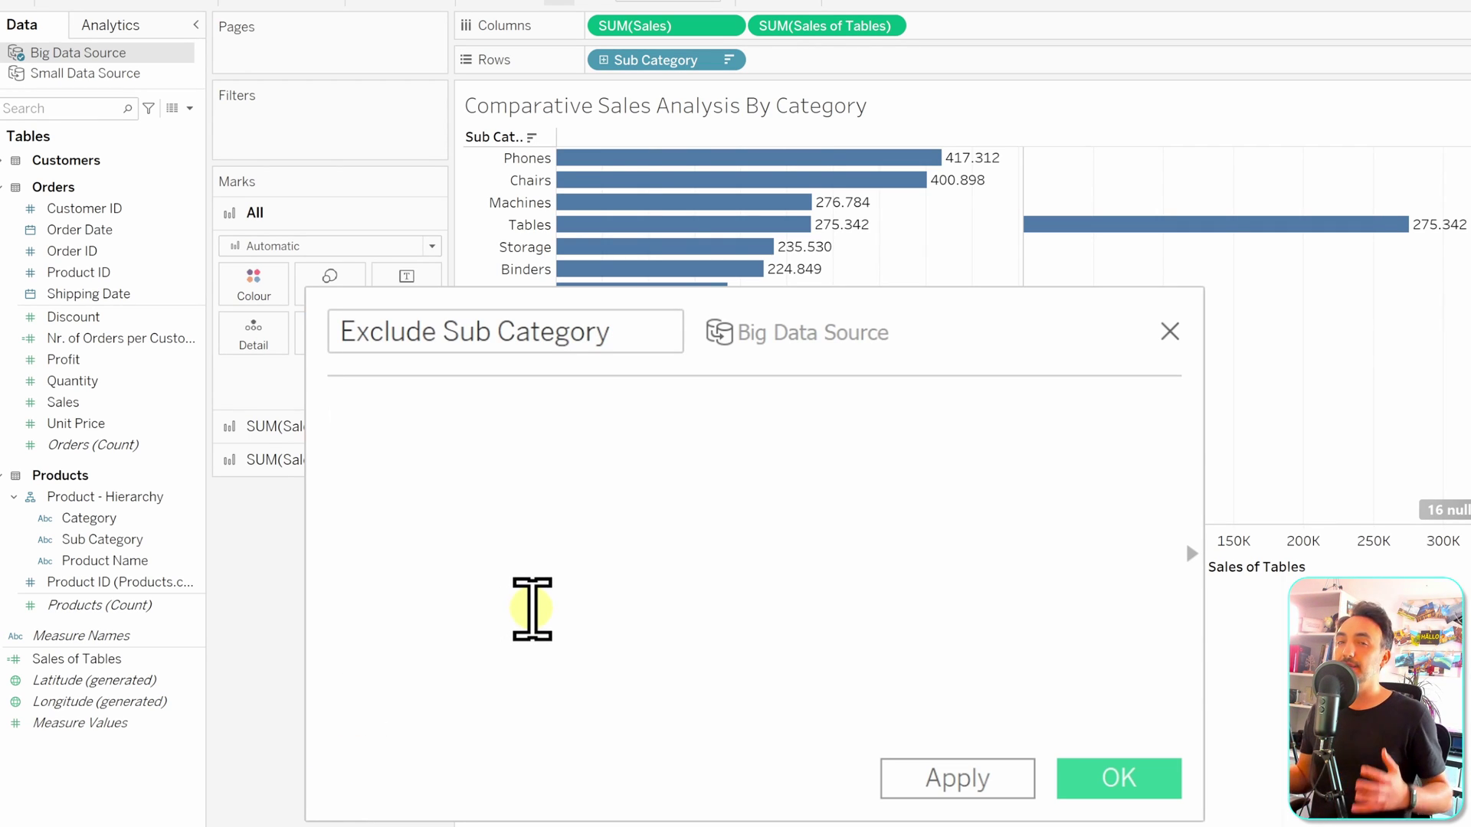
pyautogui.write('EX')
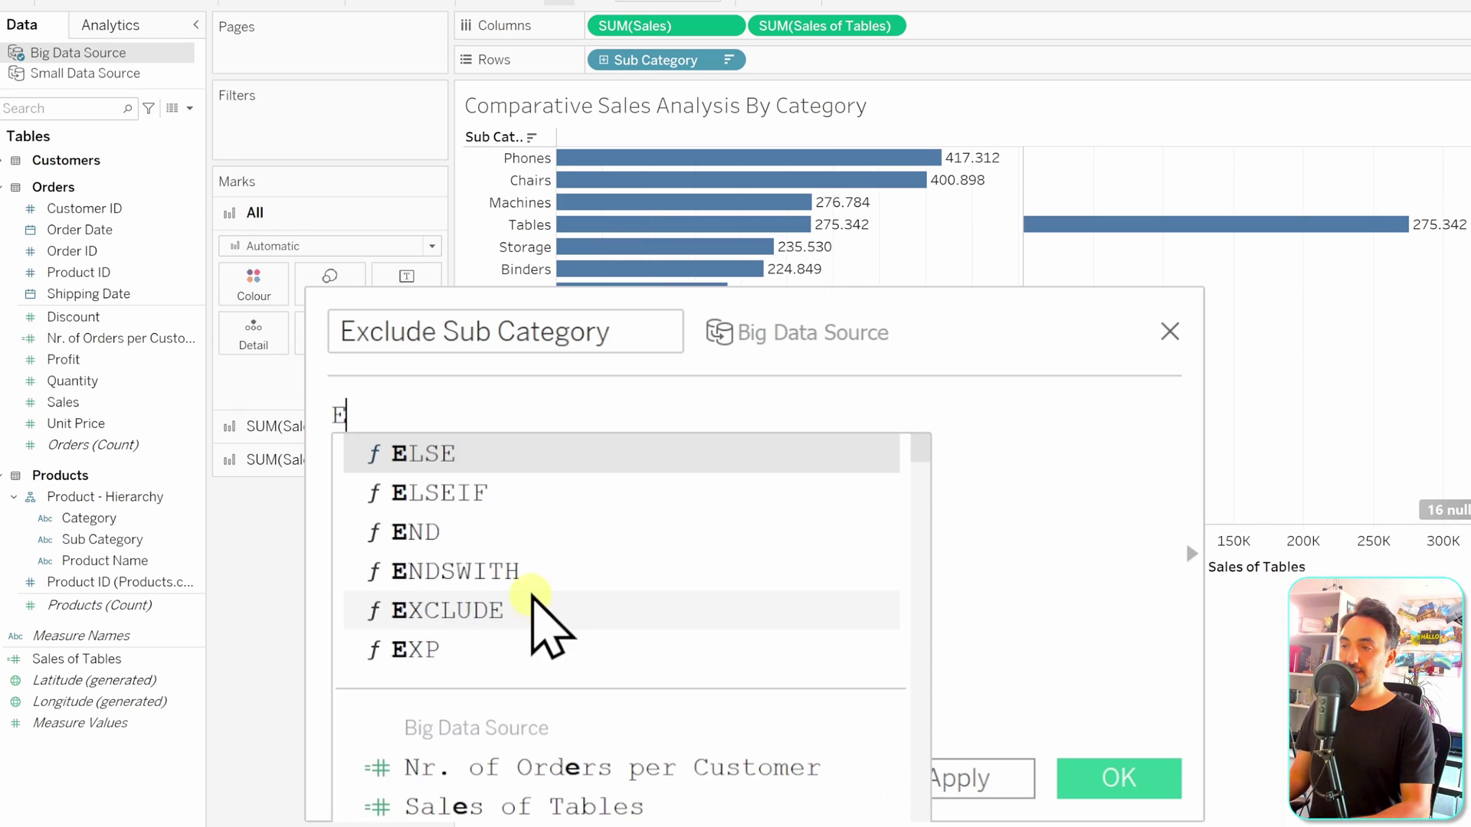
pyautogui.click(512, 448)
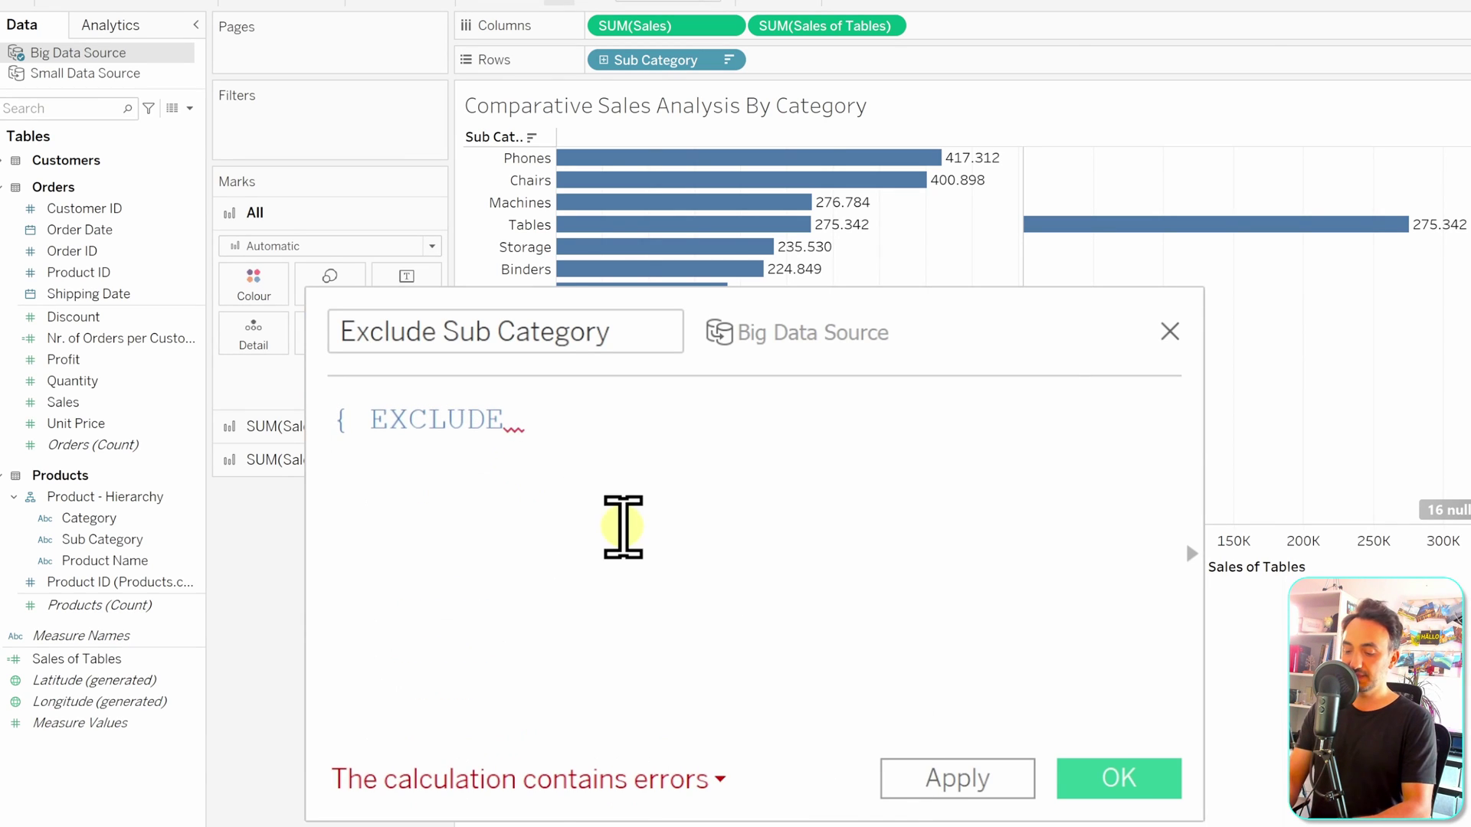
pyautogui.write('Sub')
pyautogui.click(674, 492)
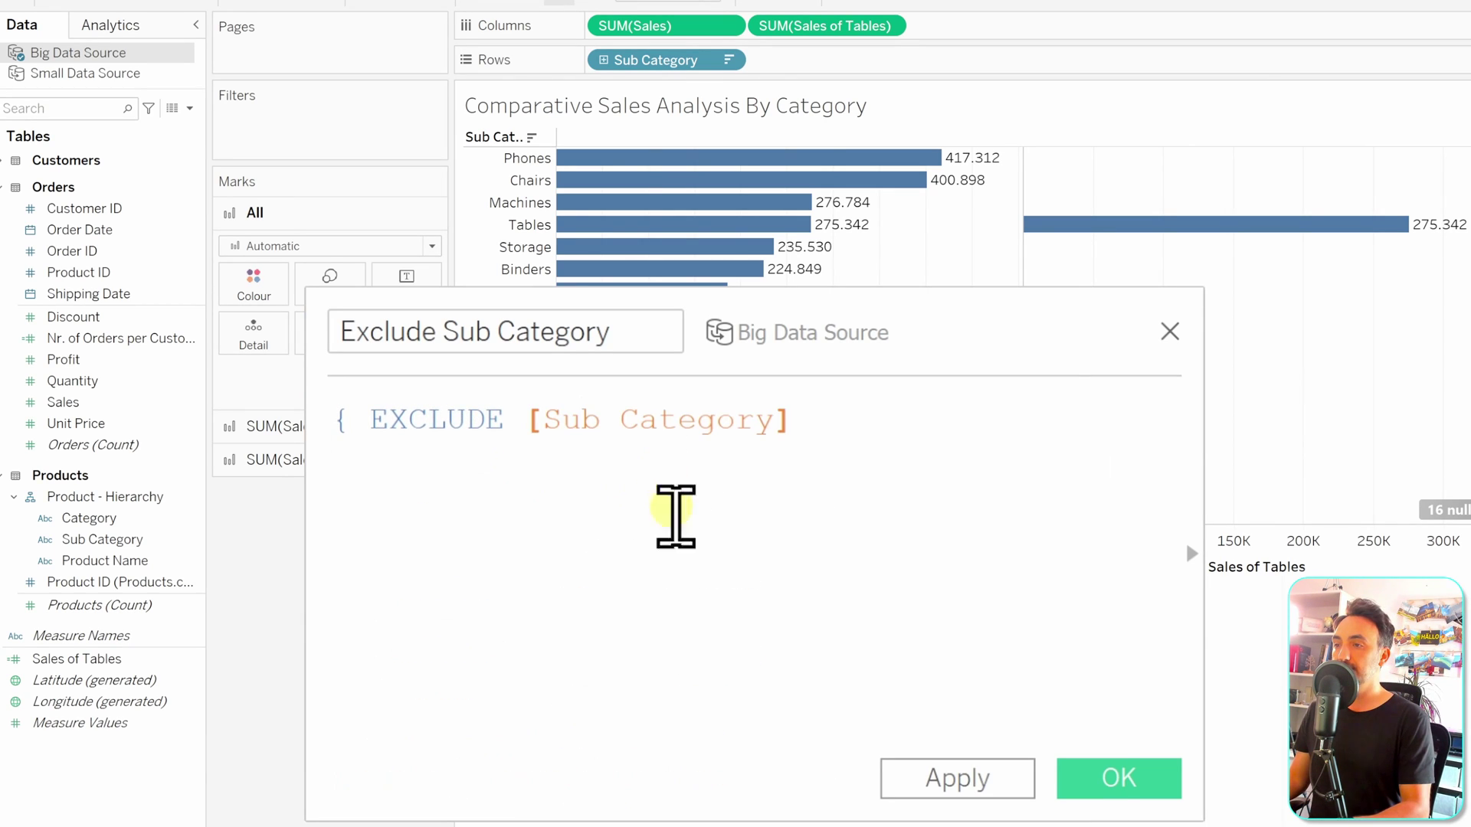
pyautogui.write(': SUM(')
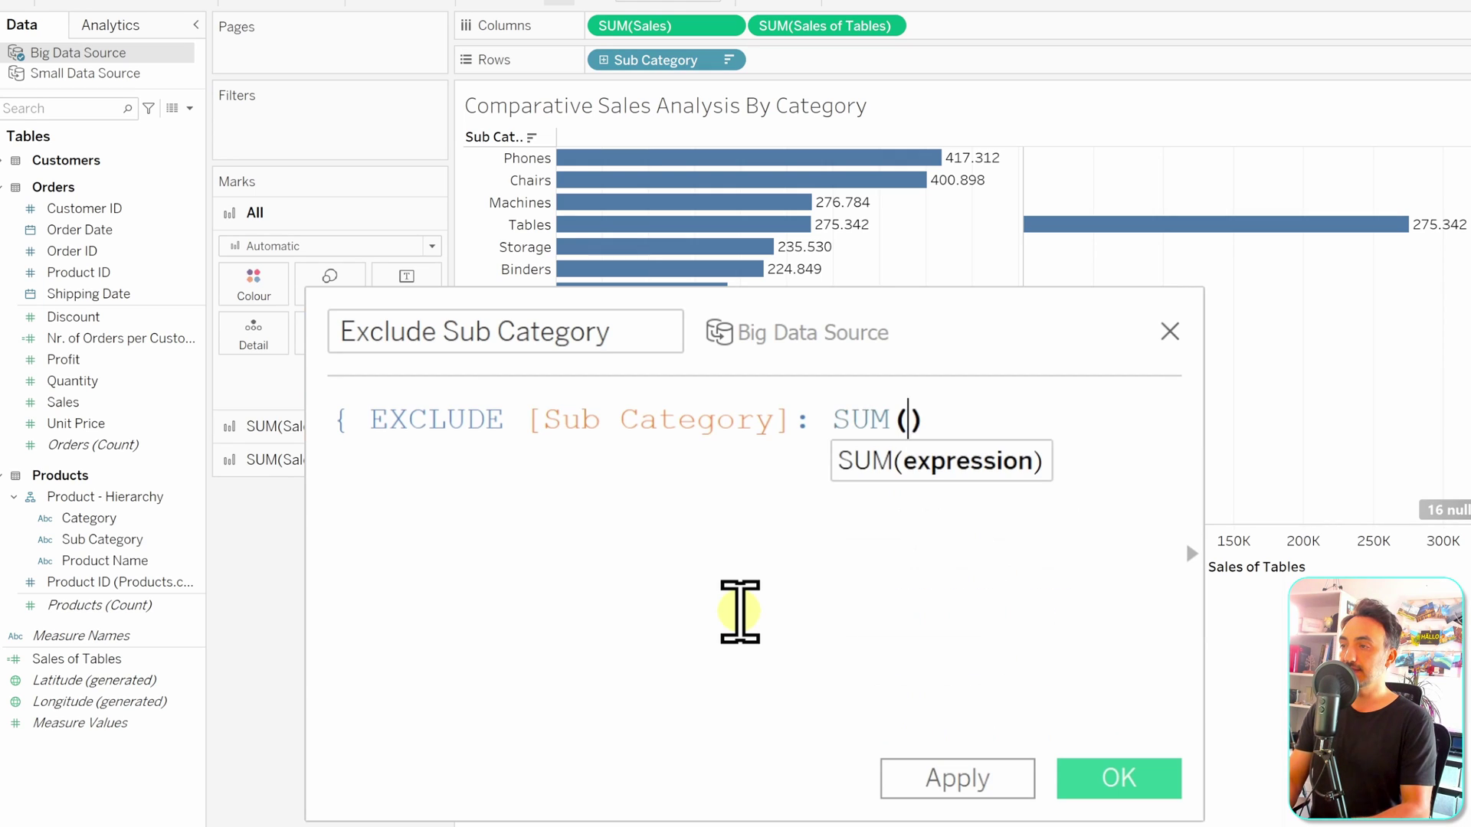
pyautogui.moveTo(1097, 245)
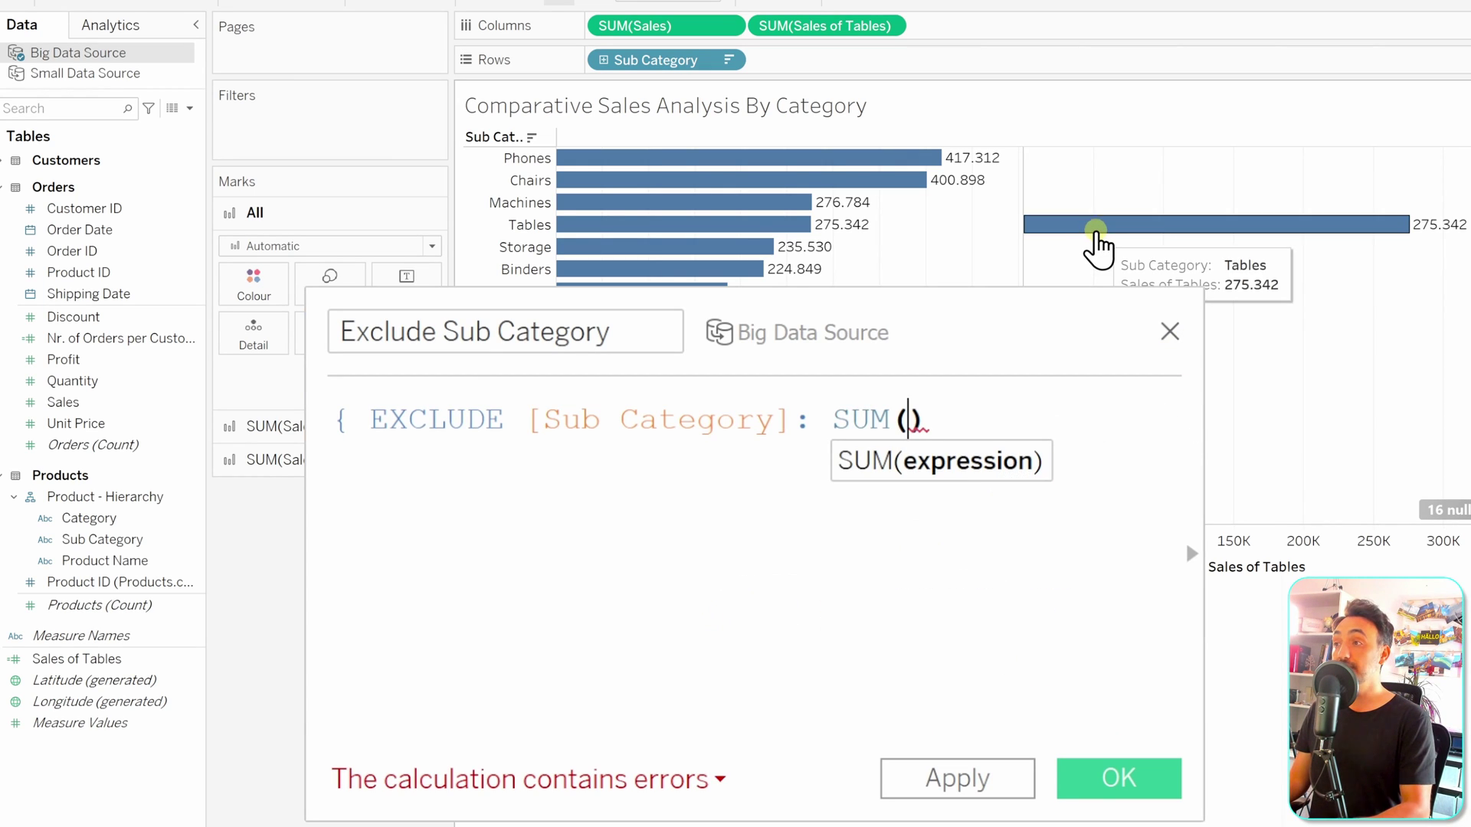
pyautogui.write('Sale')
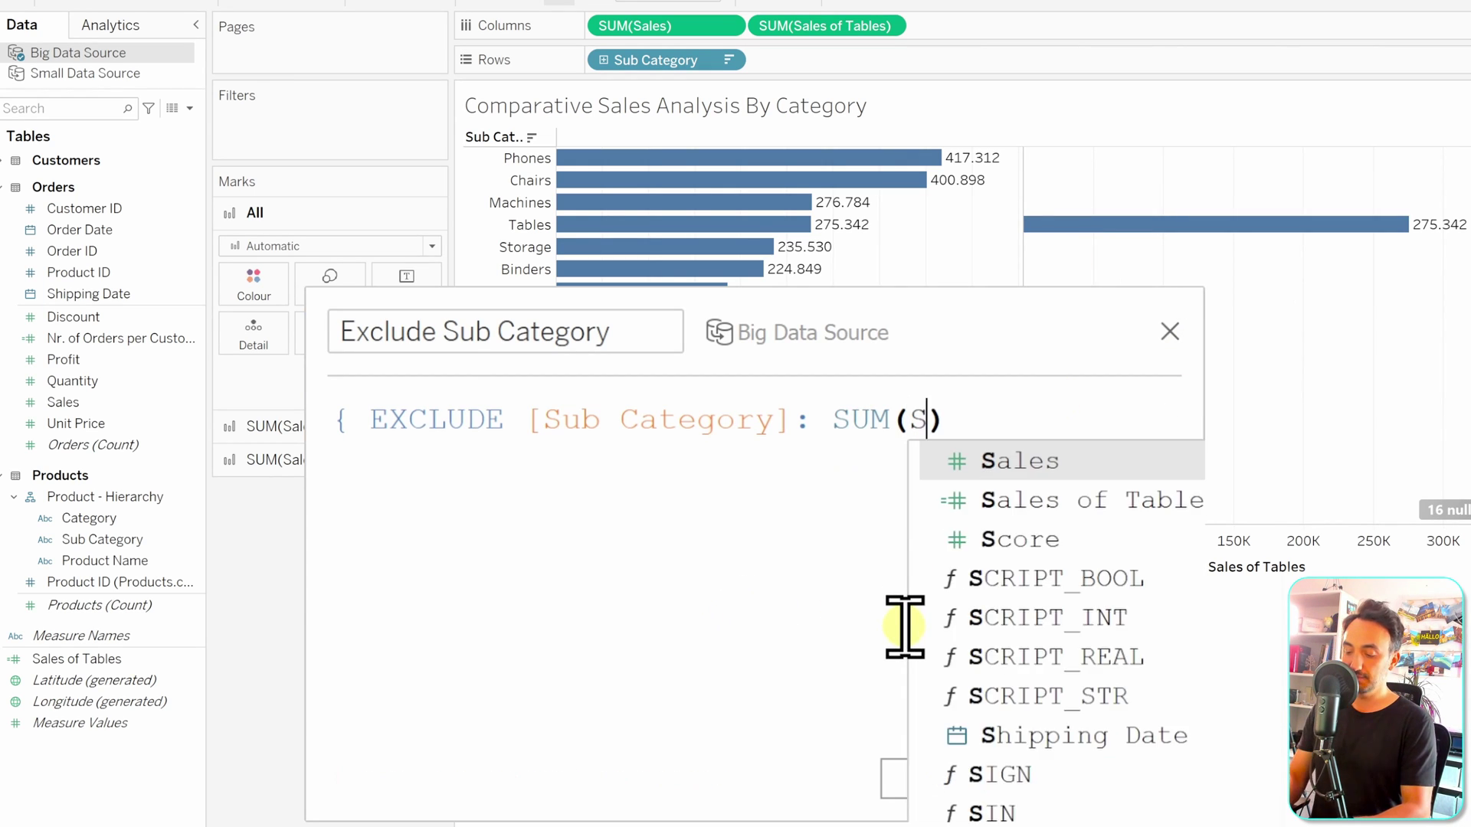
pyautogui.click(1139, 506)
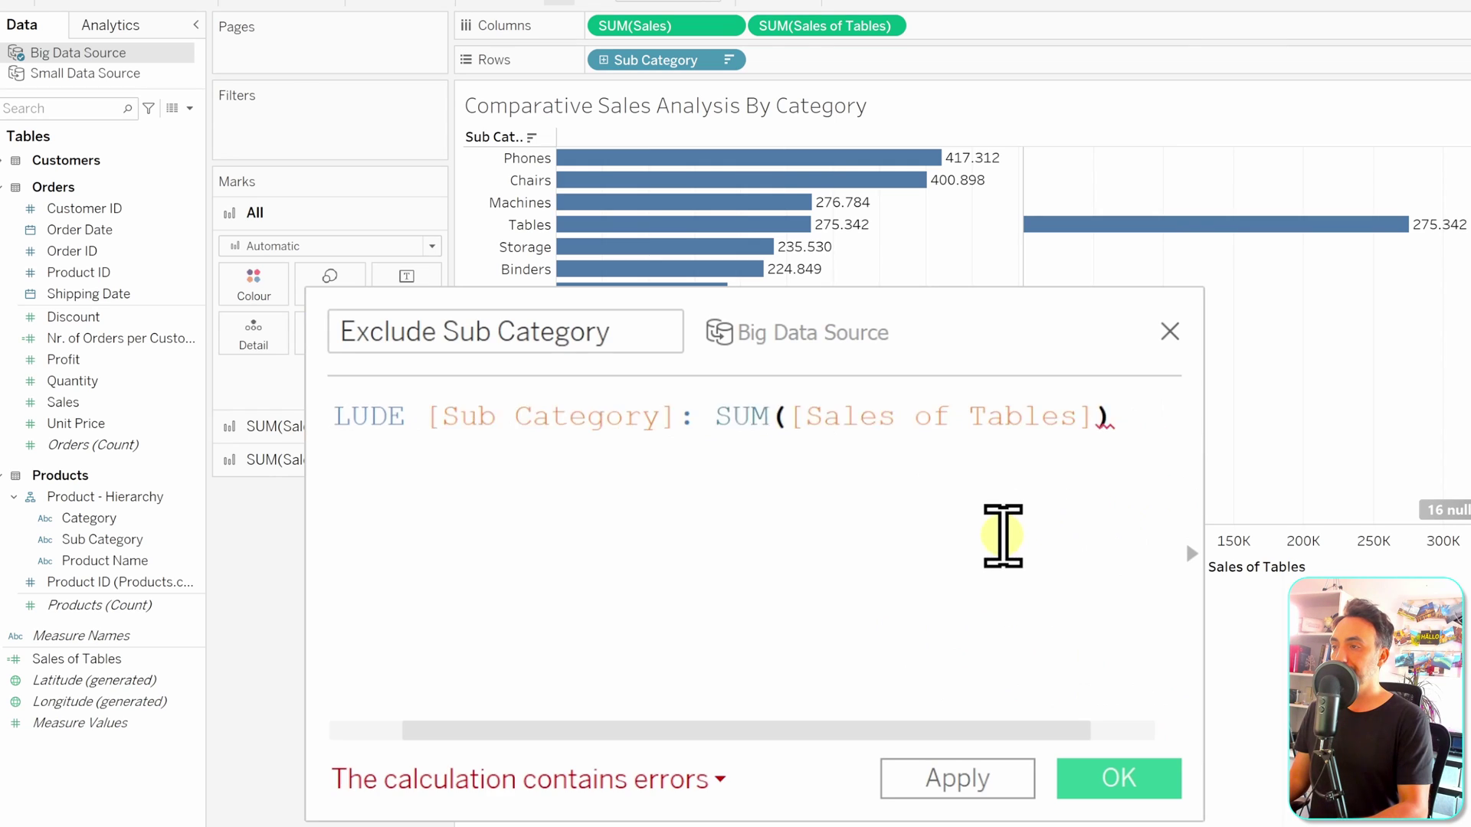
pyautogui.write('}')
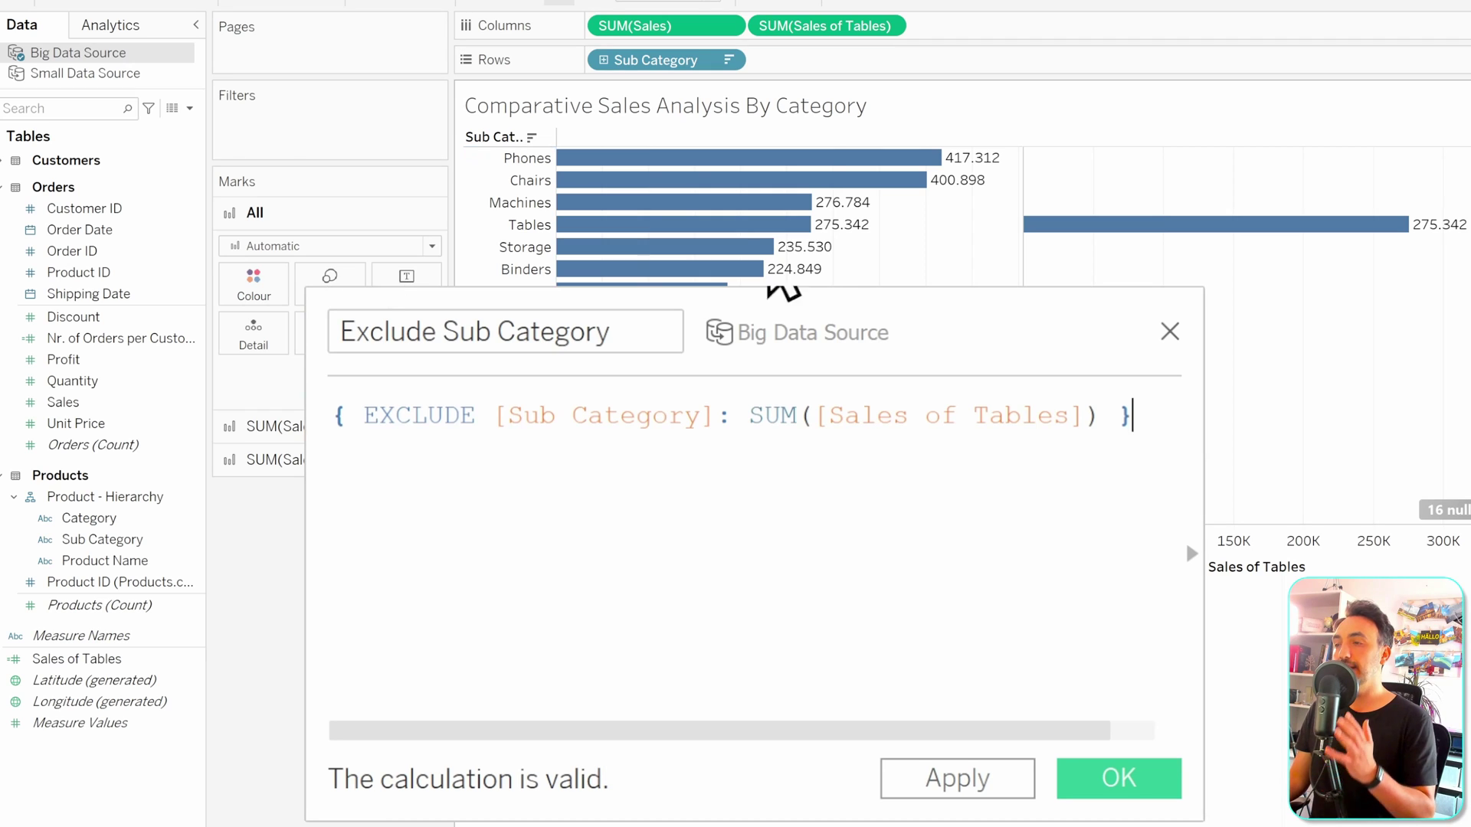
# Step: Save the Exclude Sub Category calculation and add the field to Columns after SUM(Sales of Tables)
pyautogui.click(1126, 777)
pyautogui.moveTo(140, 668); pyautogui.dragTo(988, 27)
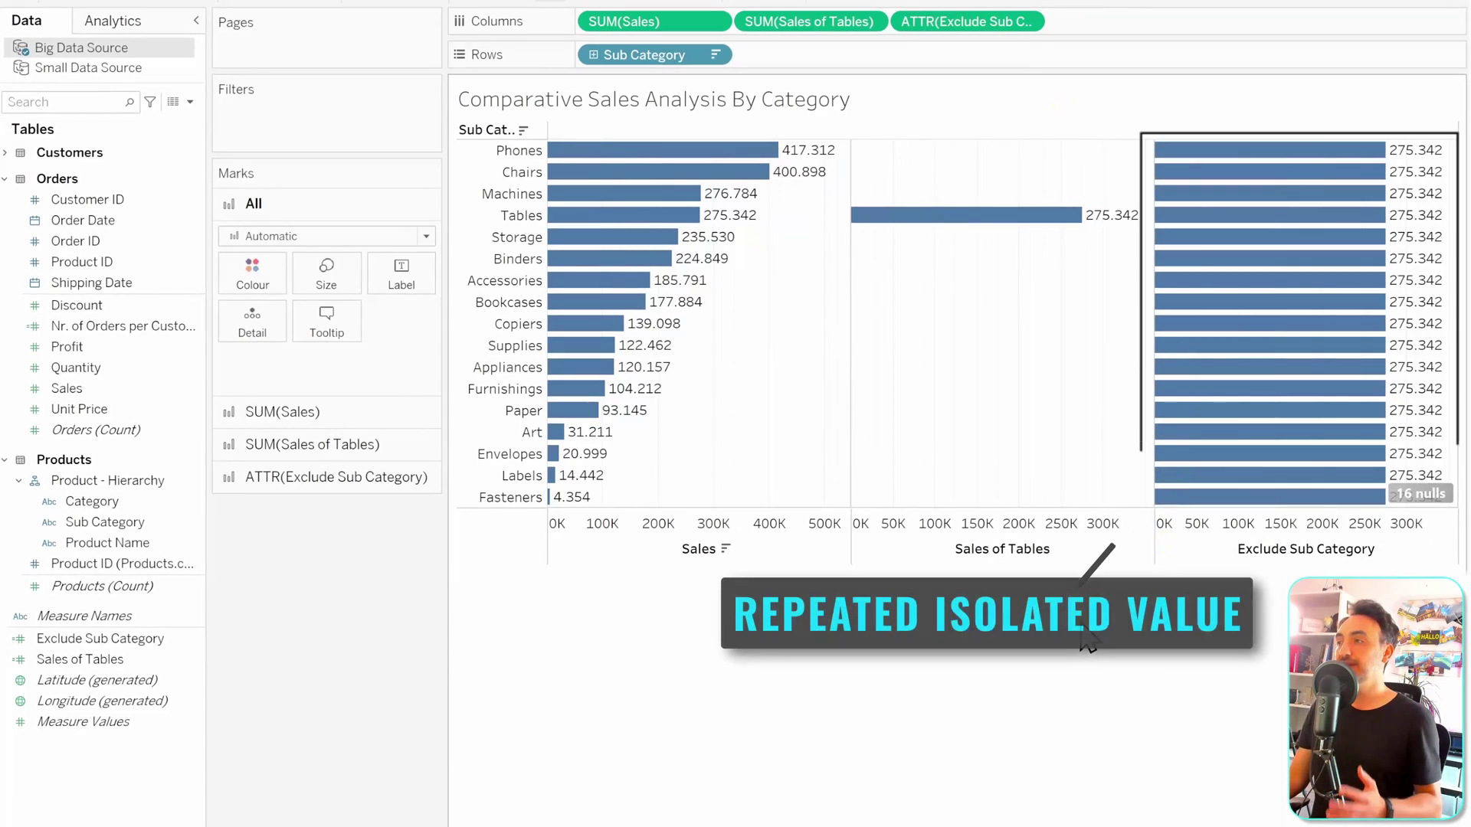
pyautogui.moveTo(1011, 222)
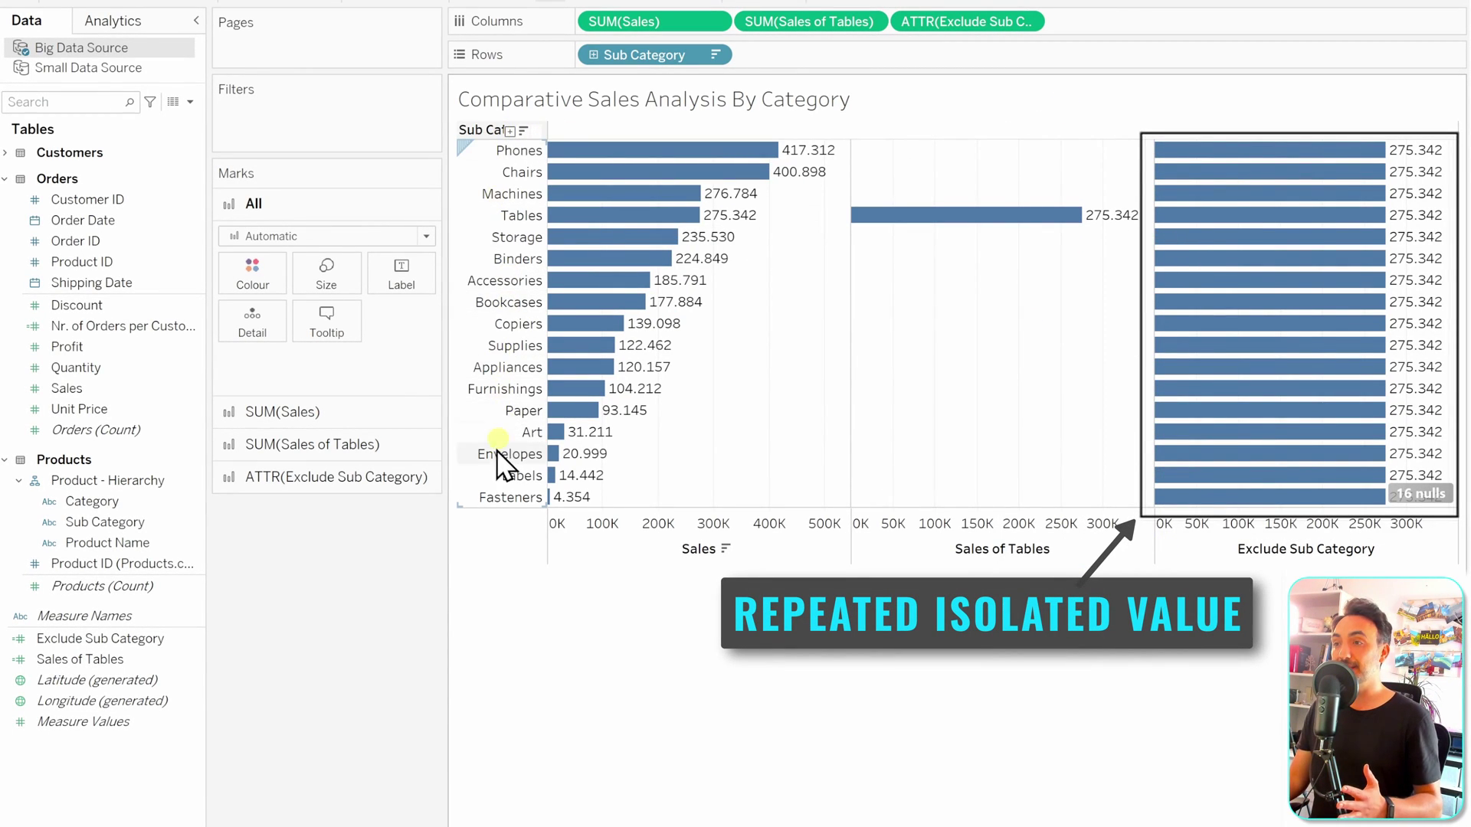
pyautogui.moveTo(1321, 205)
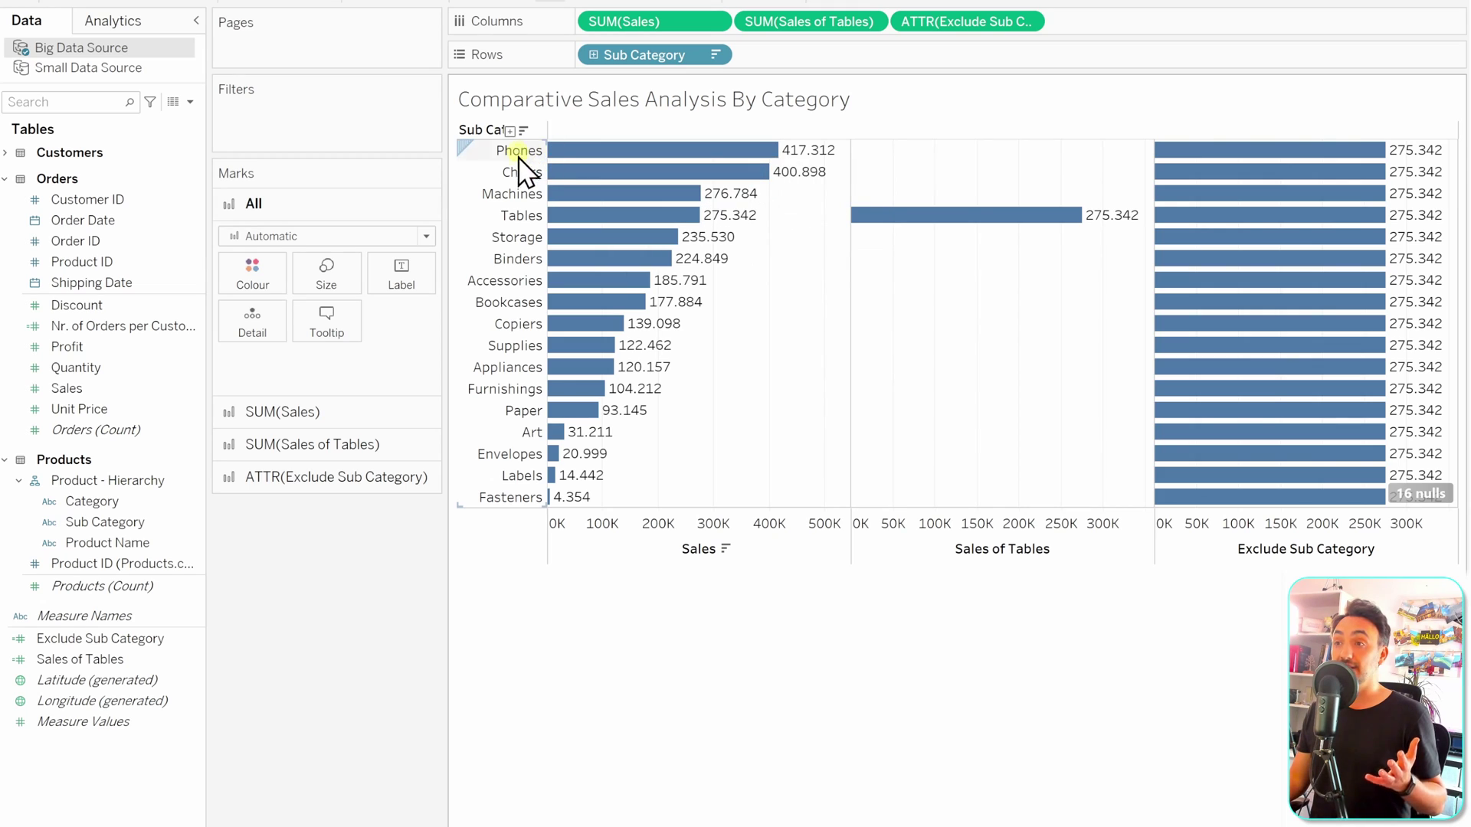
pyautogui.moveTo(1257, 157)
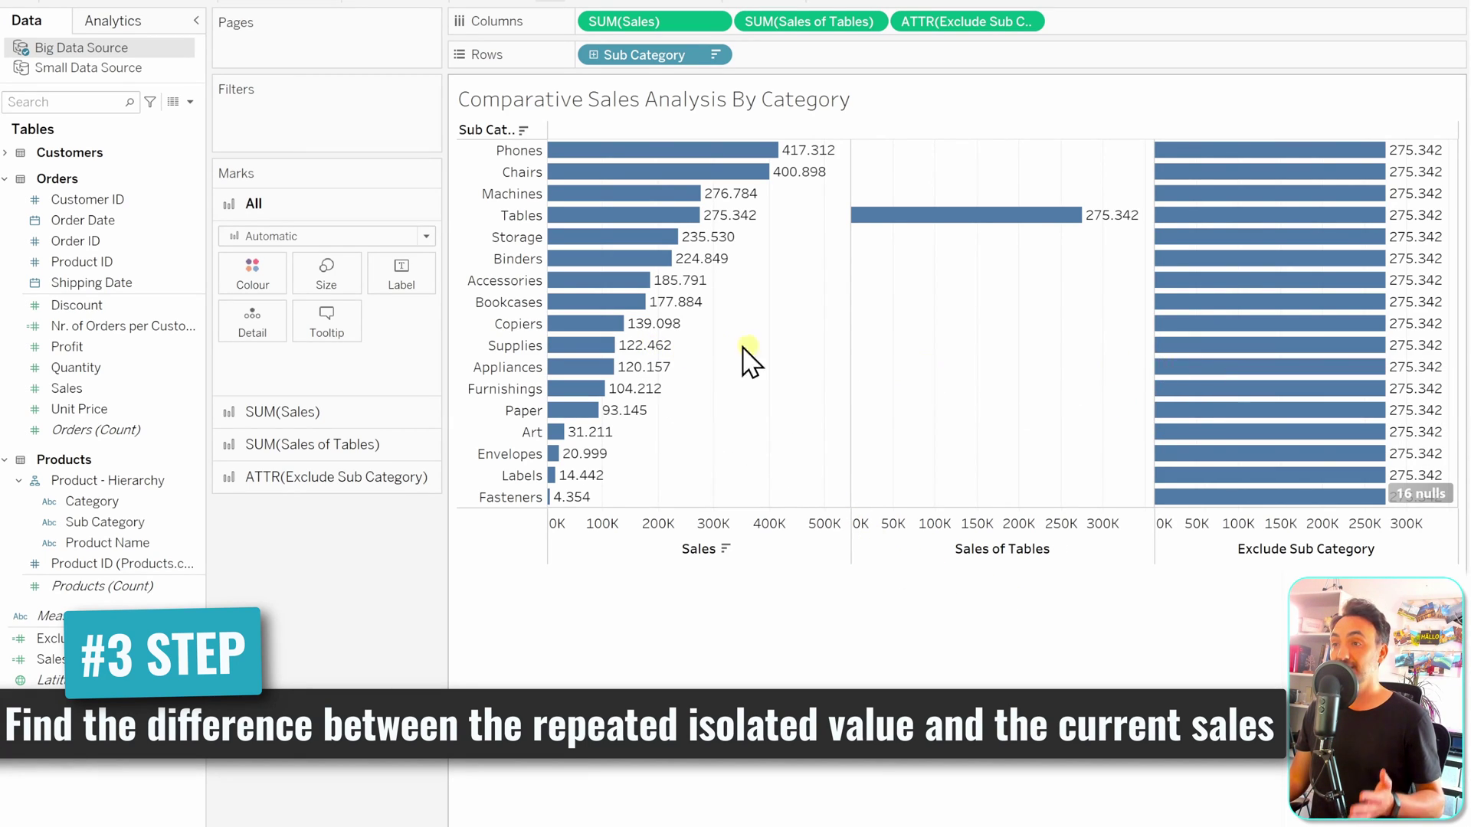
# Step: Create a calculated field named "Difference" in Big Data Source
pyautogui.rightClick(136, 759)
pyautogui.click(253, 506)
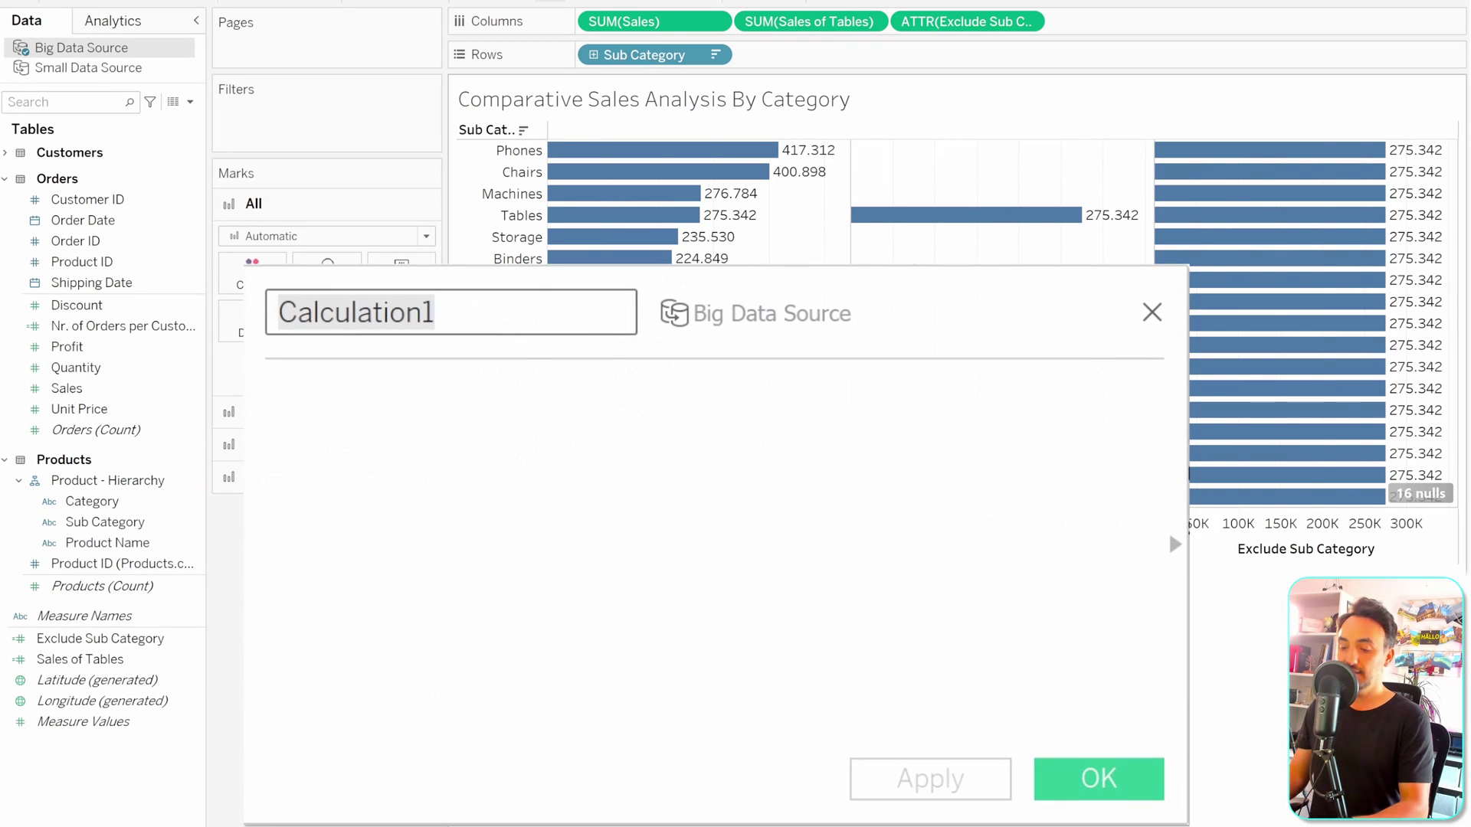
pyautogui.write('Difference')
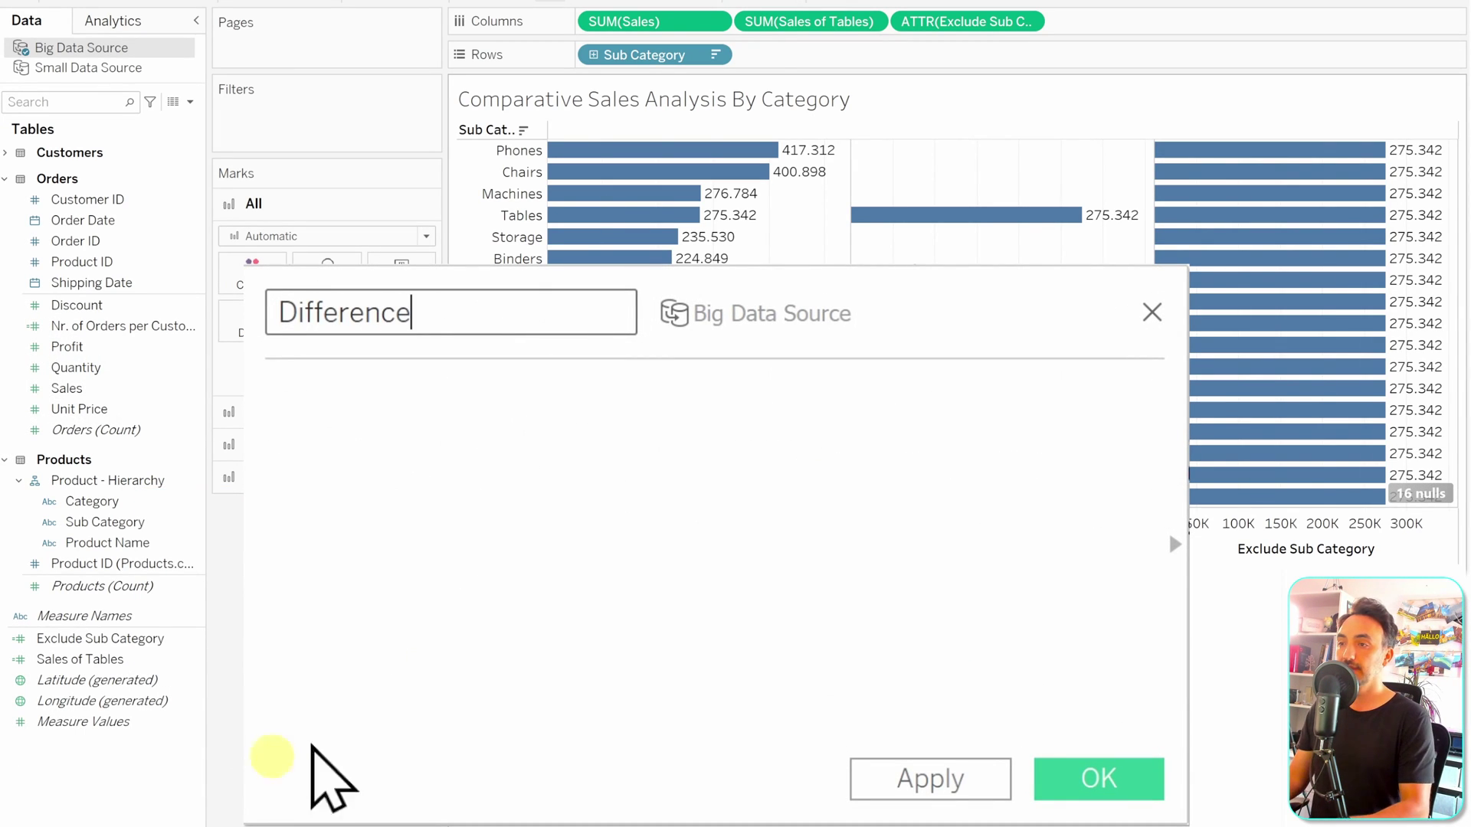
# Step: Enter the formula SUM([Sales]) - SUM([Exclude Sub Category]) for the Difference calculated field
pyautogui.click(471, 517)
pyautogui.write('SUM')
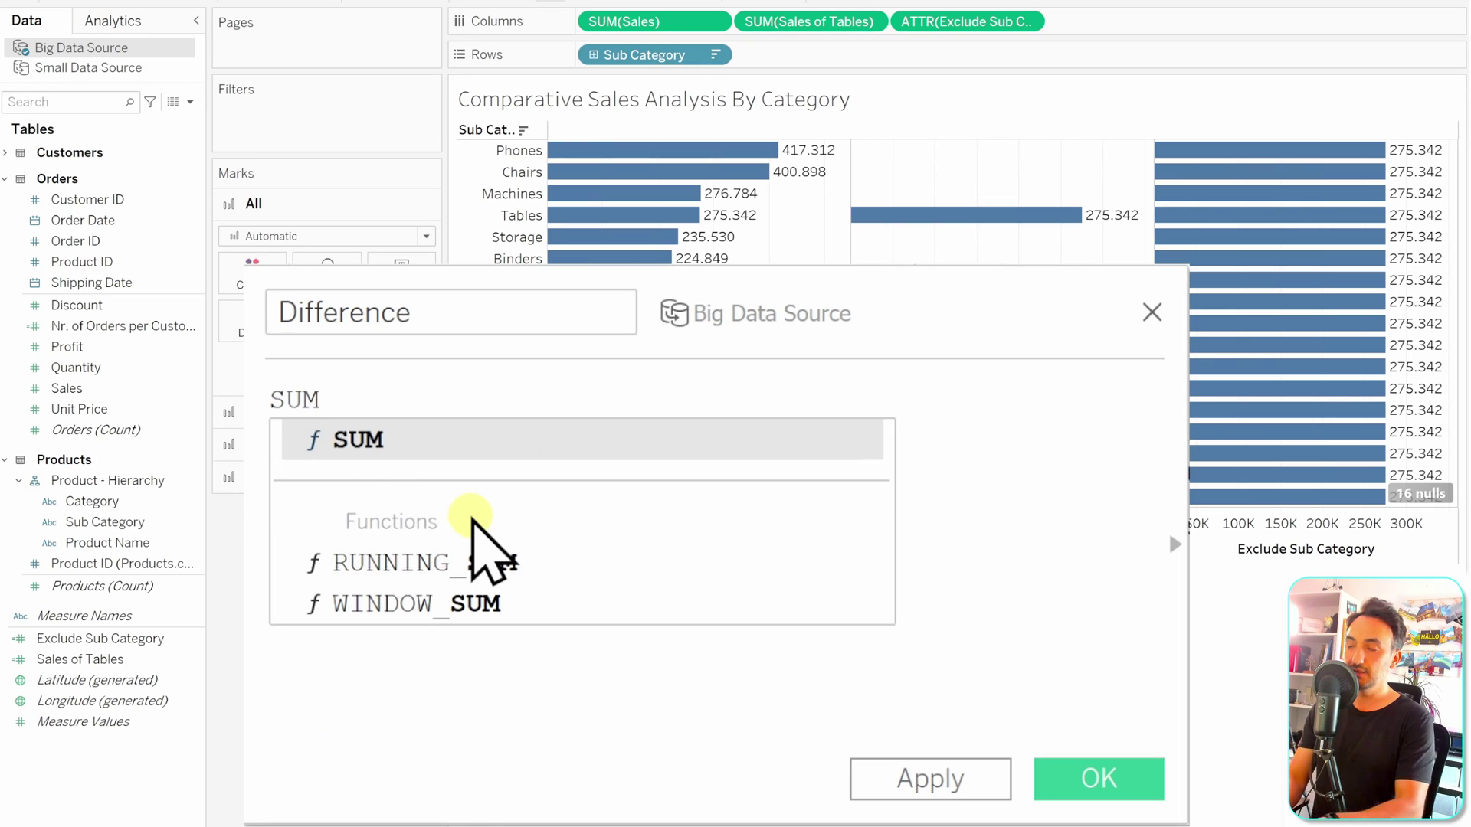
pyautogui.write('(Sa')
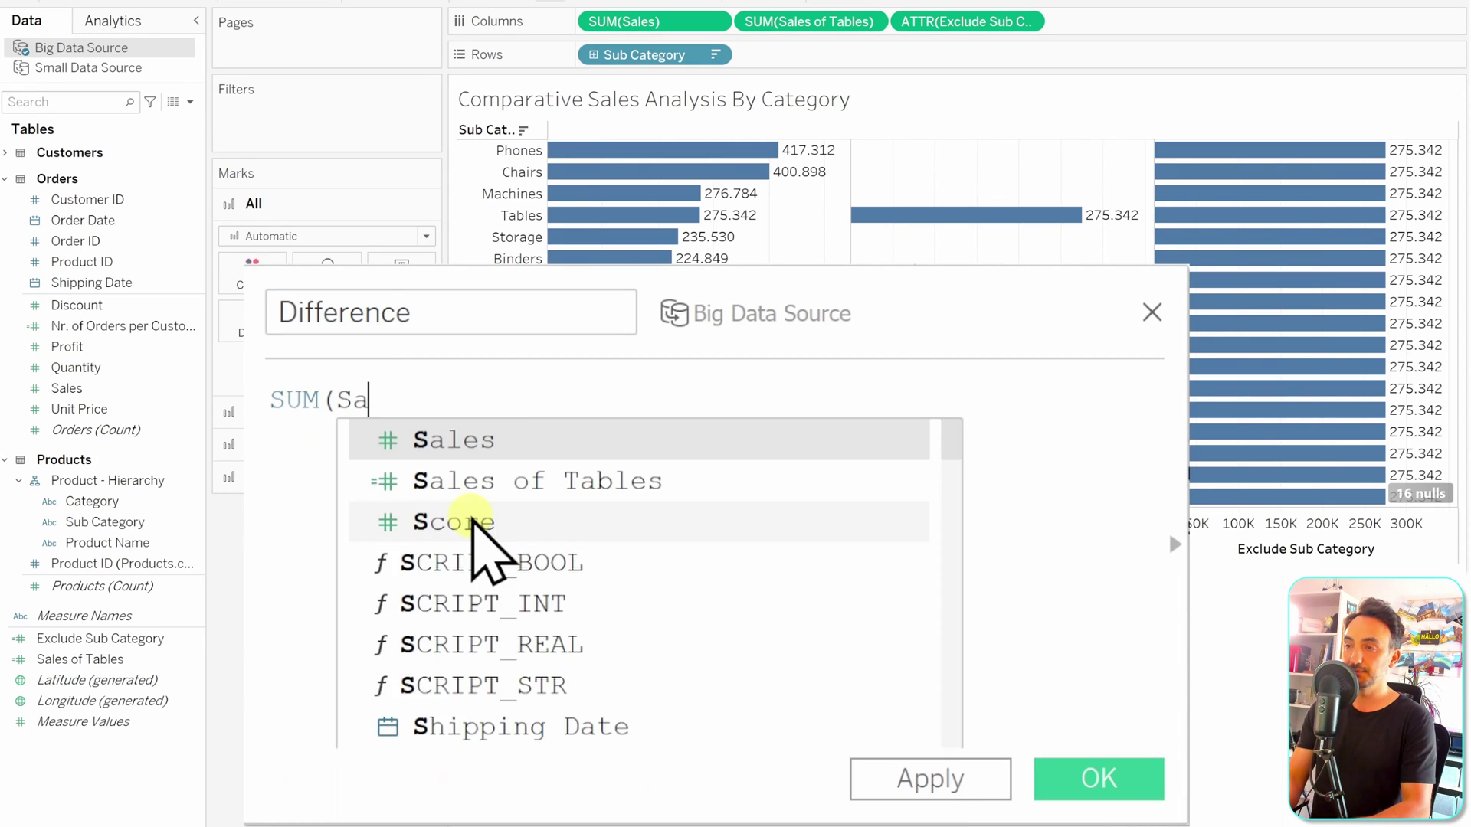
pyautogui.click(531, 452)
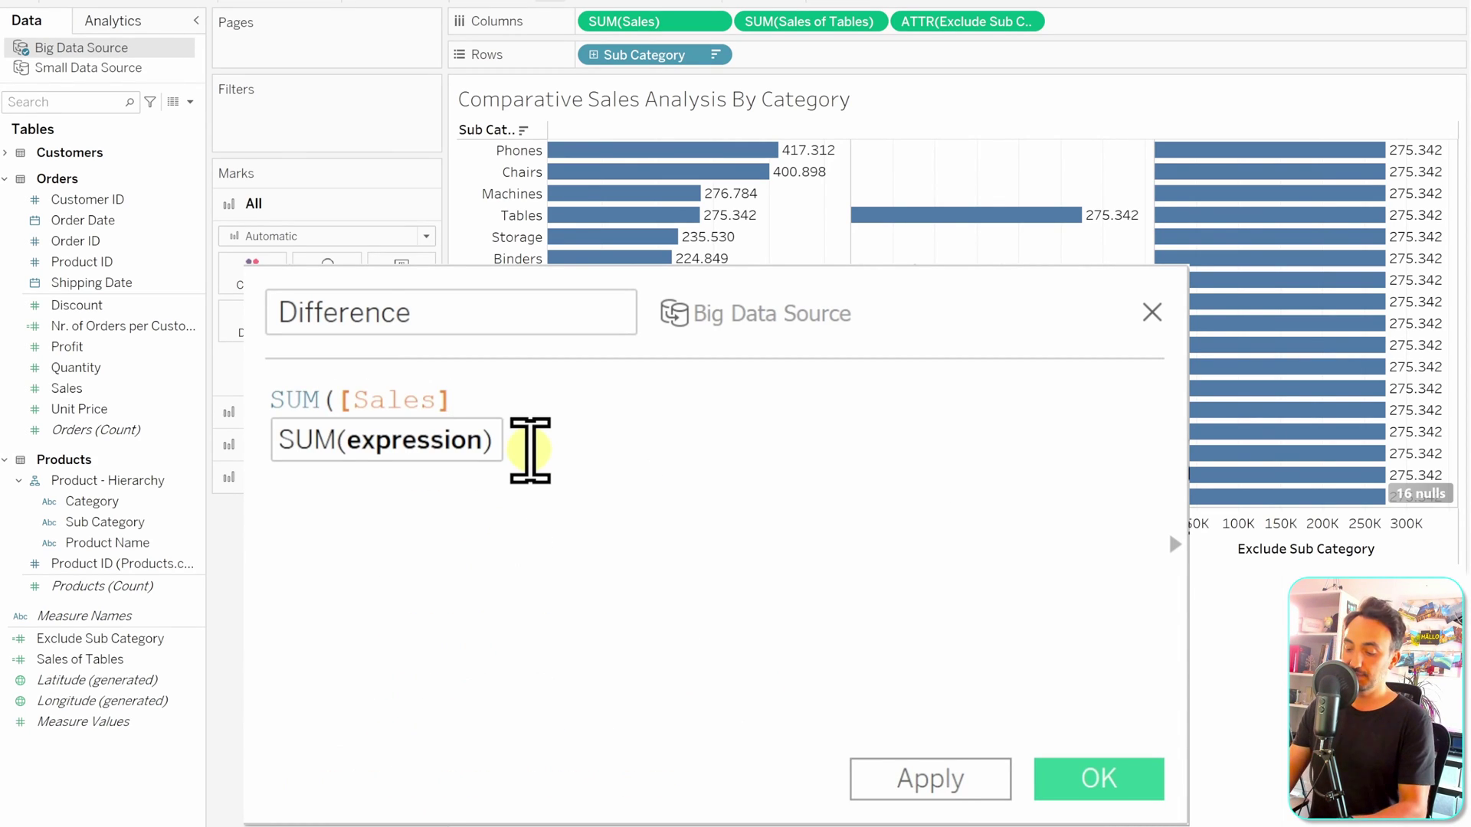
pyautogui.write(')')
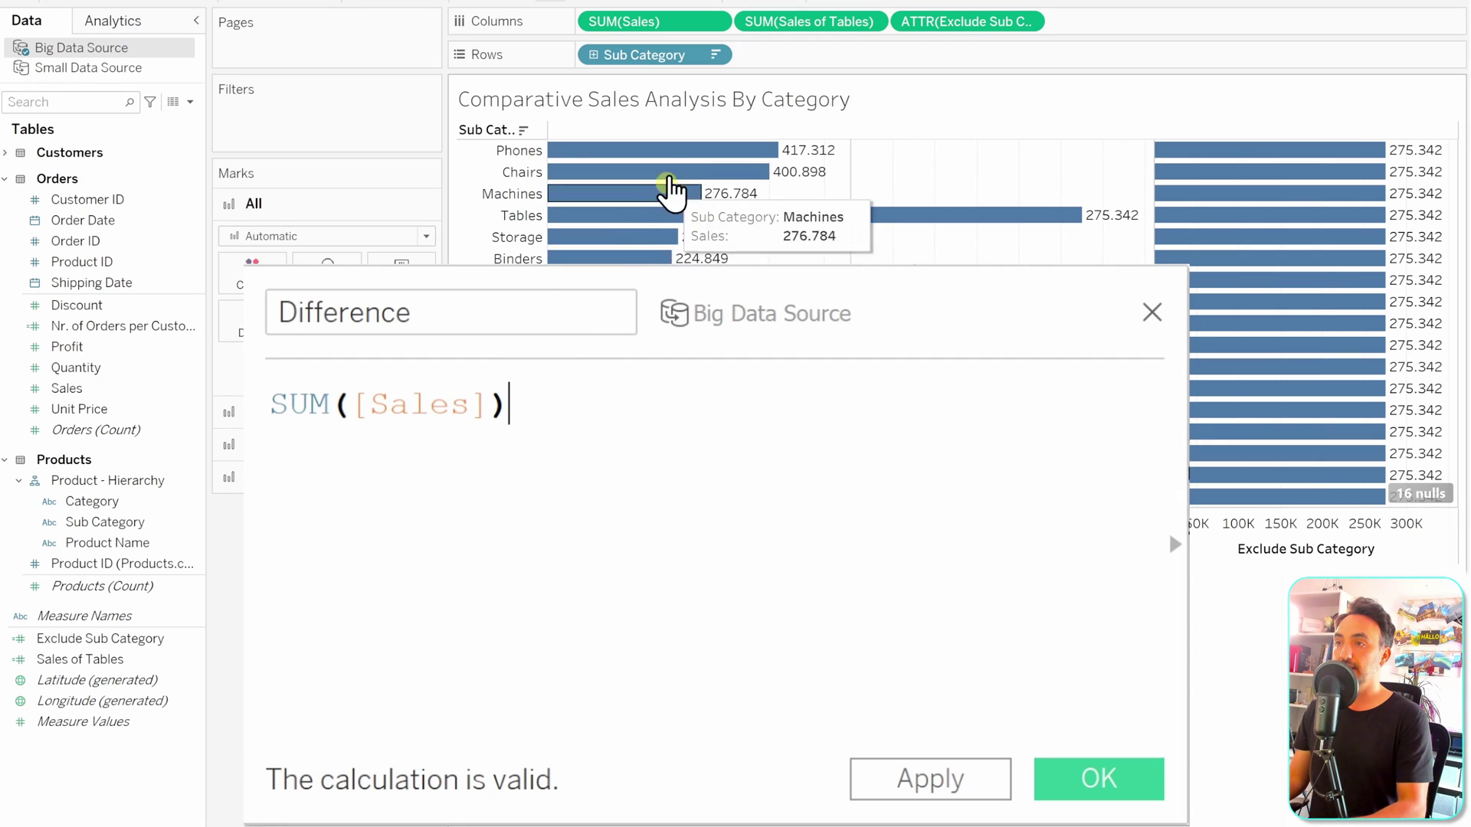
pyautogui.write(' - SU')
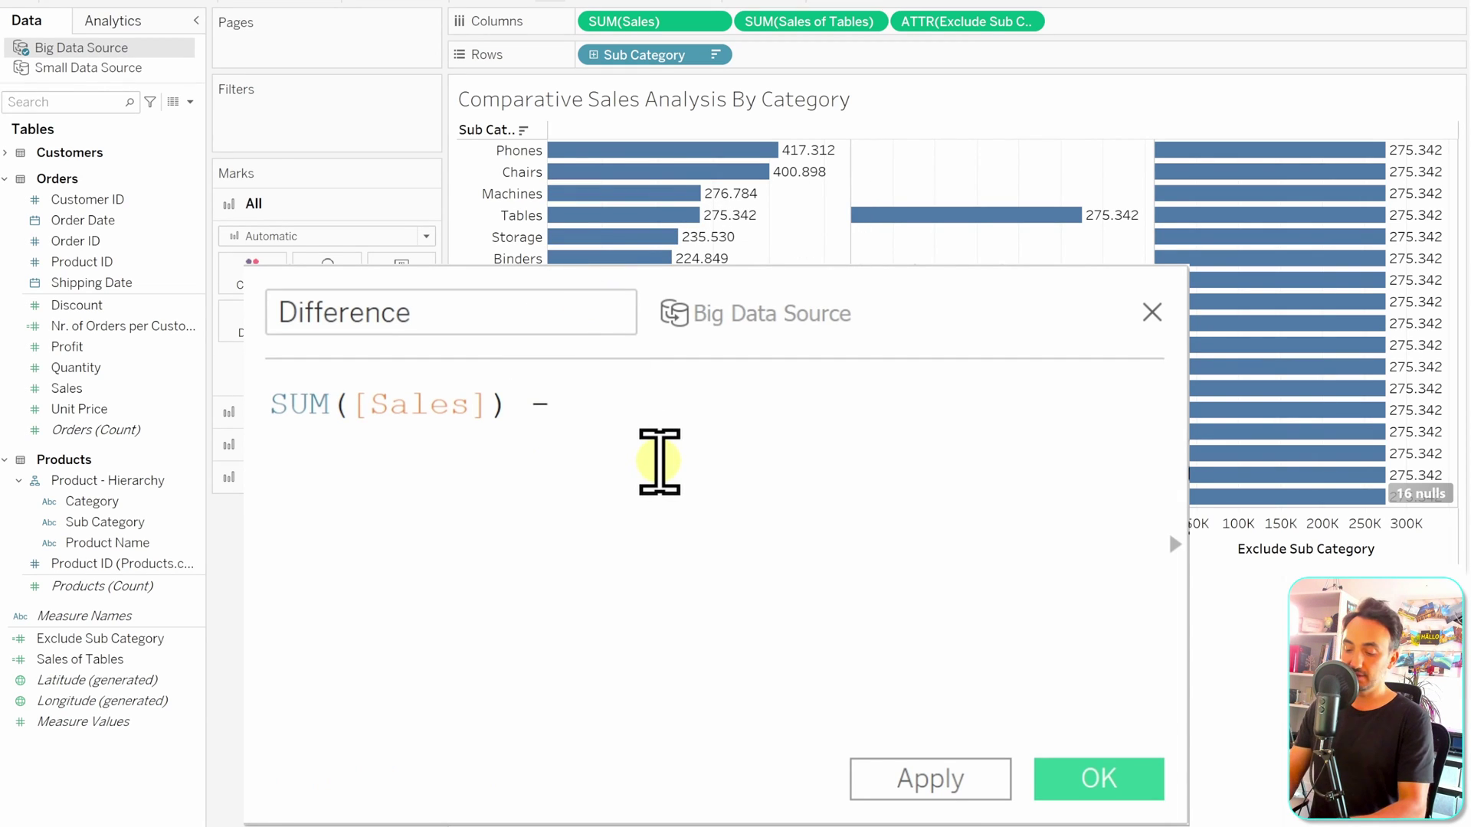
pyautogui.click(660, 469)
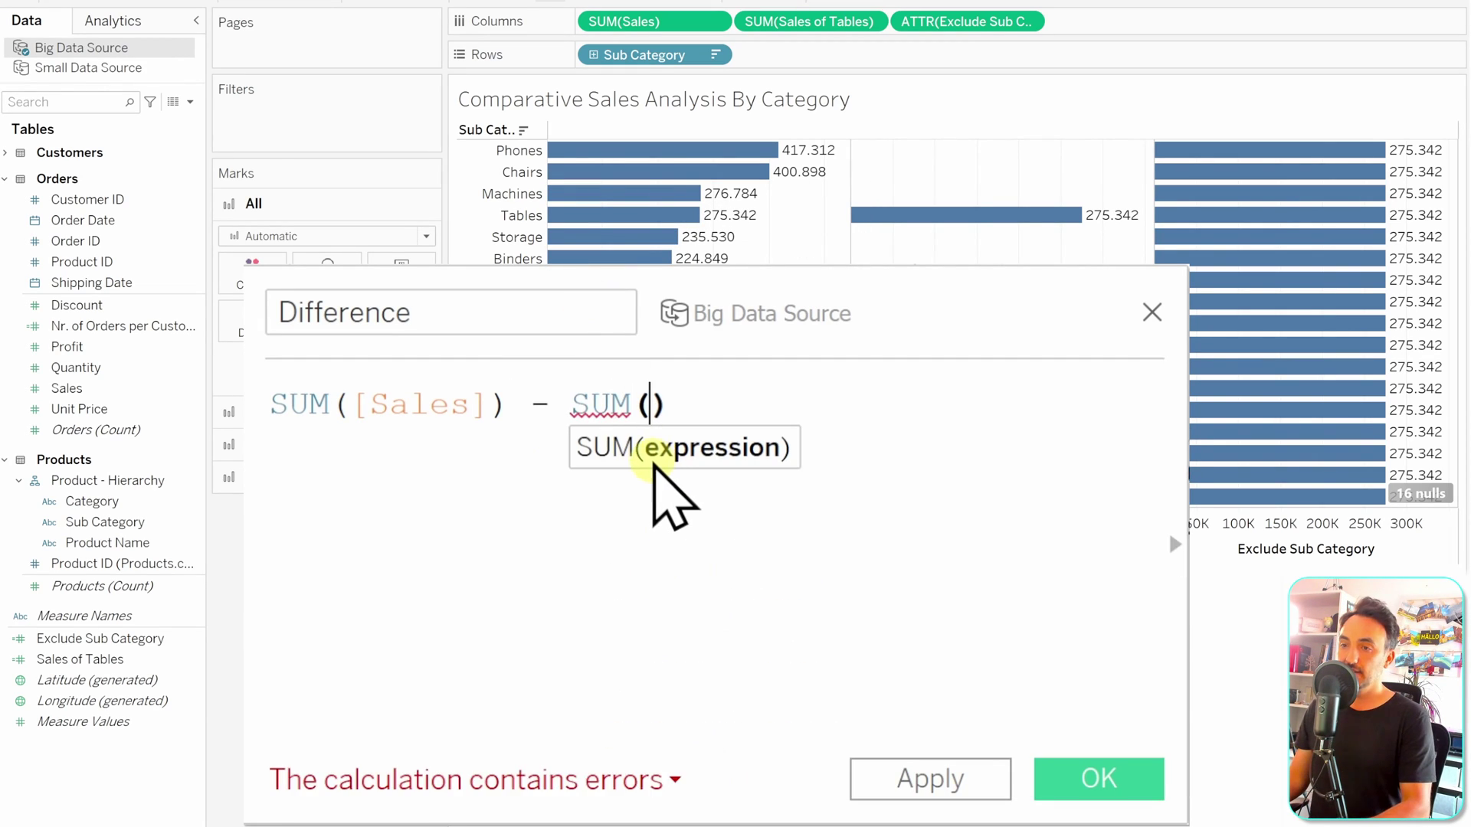
pyautogui.write('Ex')
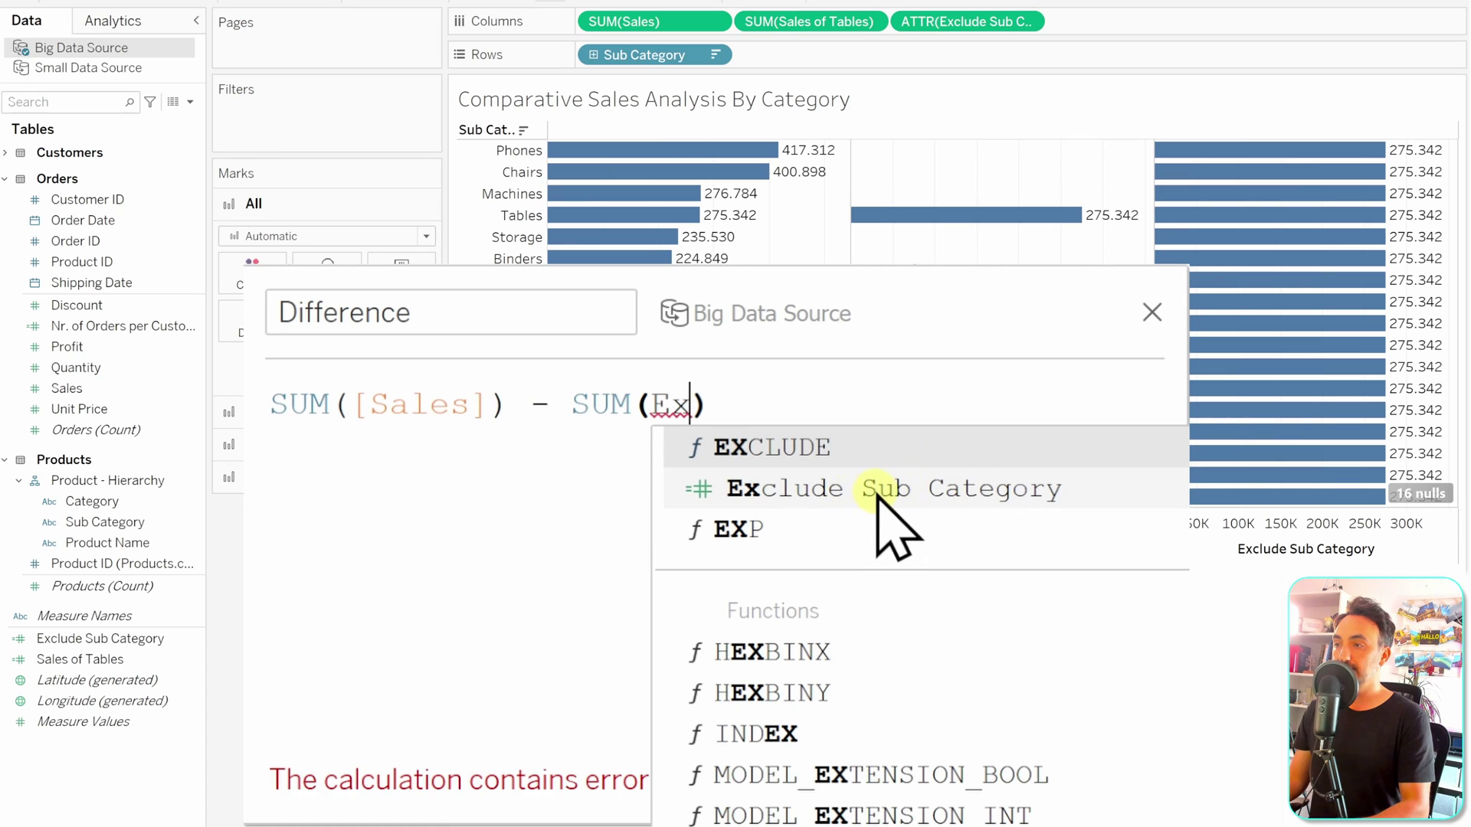
pyautogui.click(879, 496)
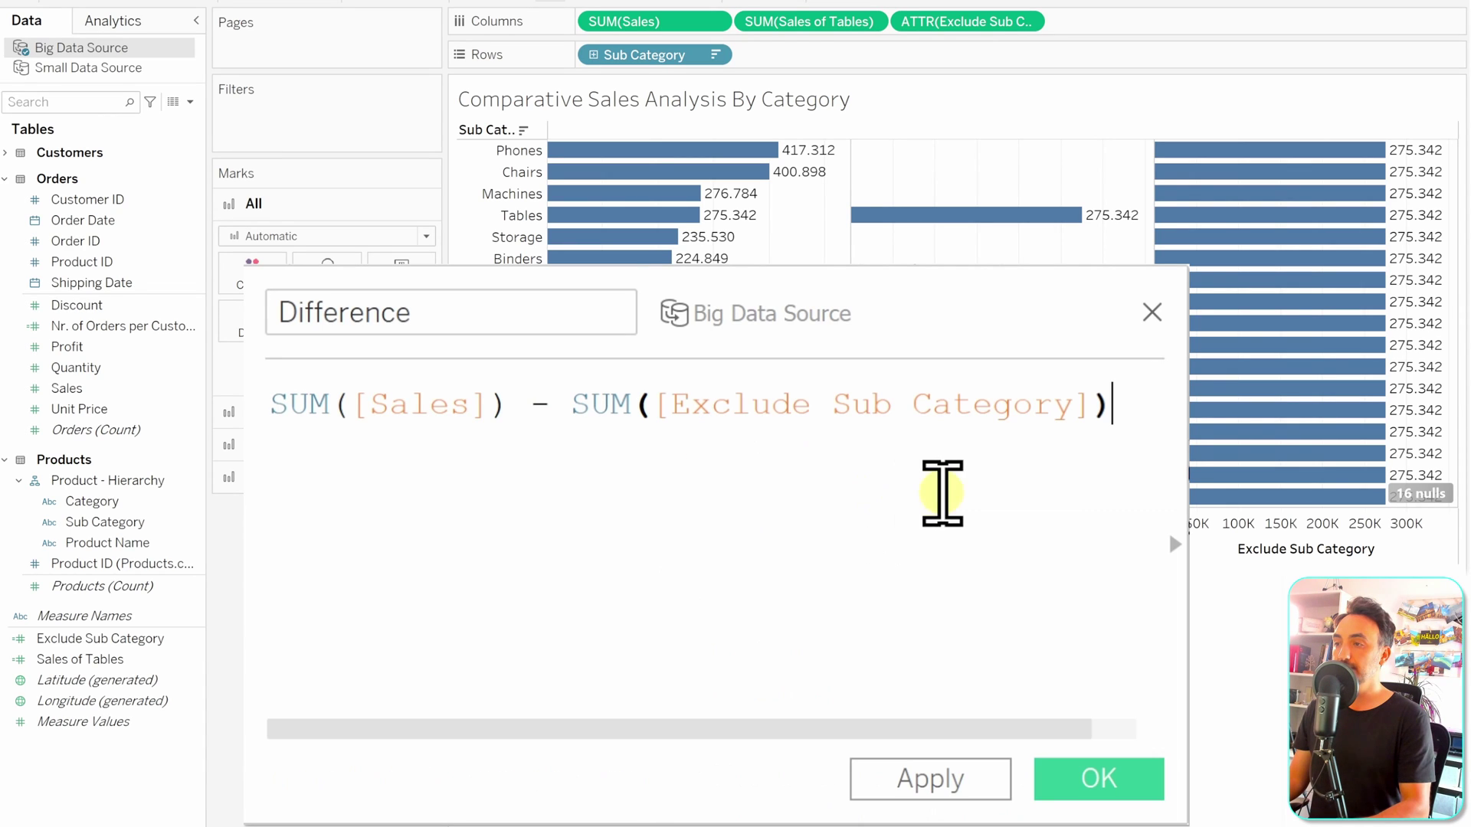
# Step: Save the Difference calculation and add the field to Columns after ATTR(Exclude Sub Category)
pyautogui.click(1091, 773)
pyautogui.moveTo(123, 642); pyautogui.dragTo(1155, 31)
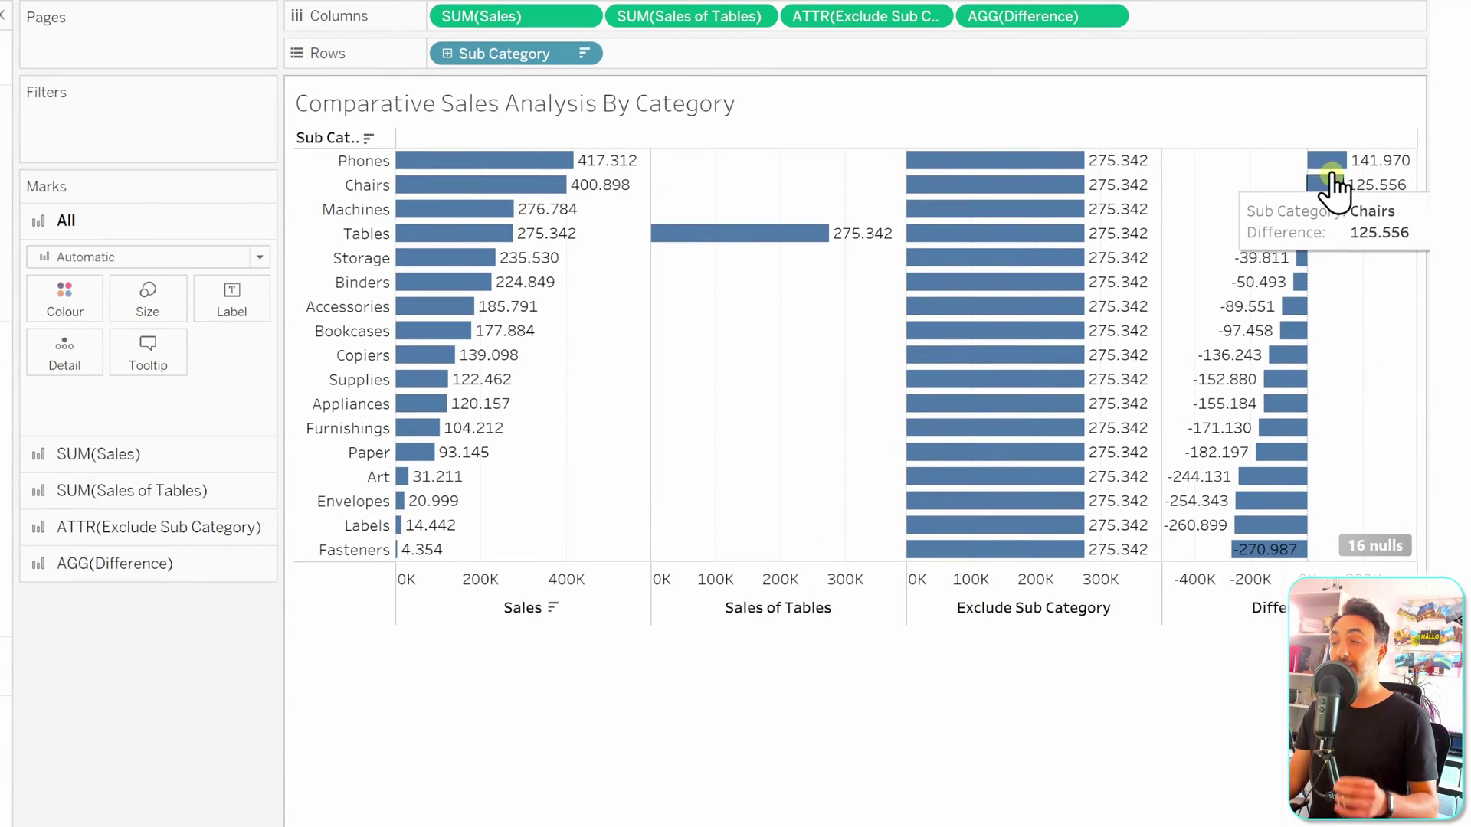
pyautogui.moveTo(1311, 176)
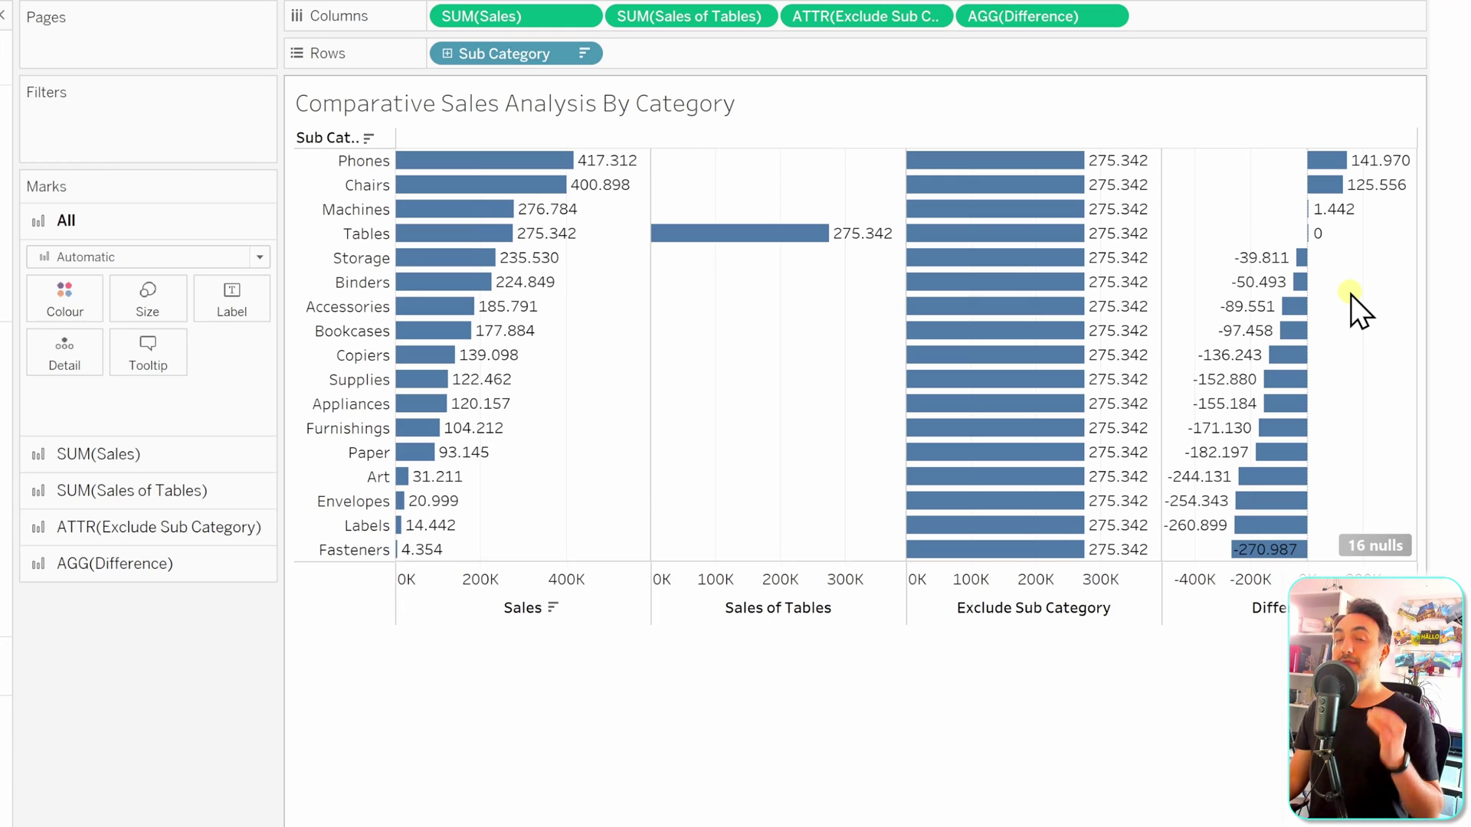
pyautogui.moveTo(1318, 233)
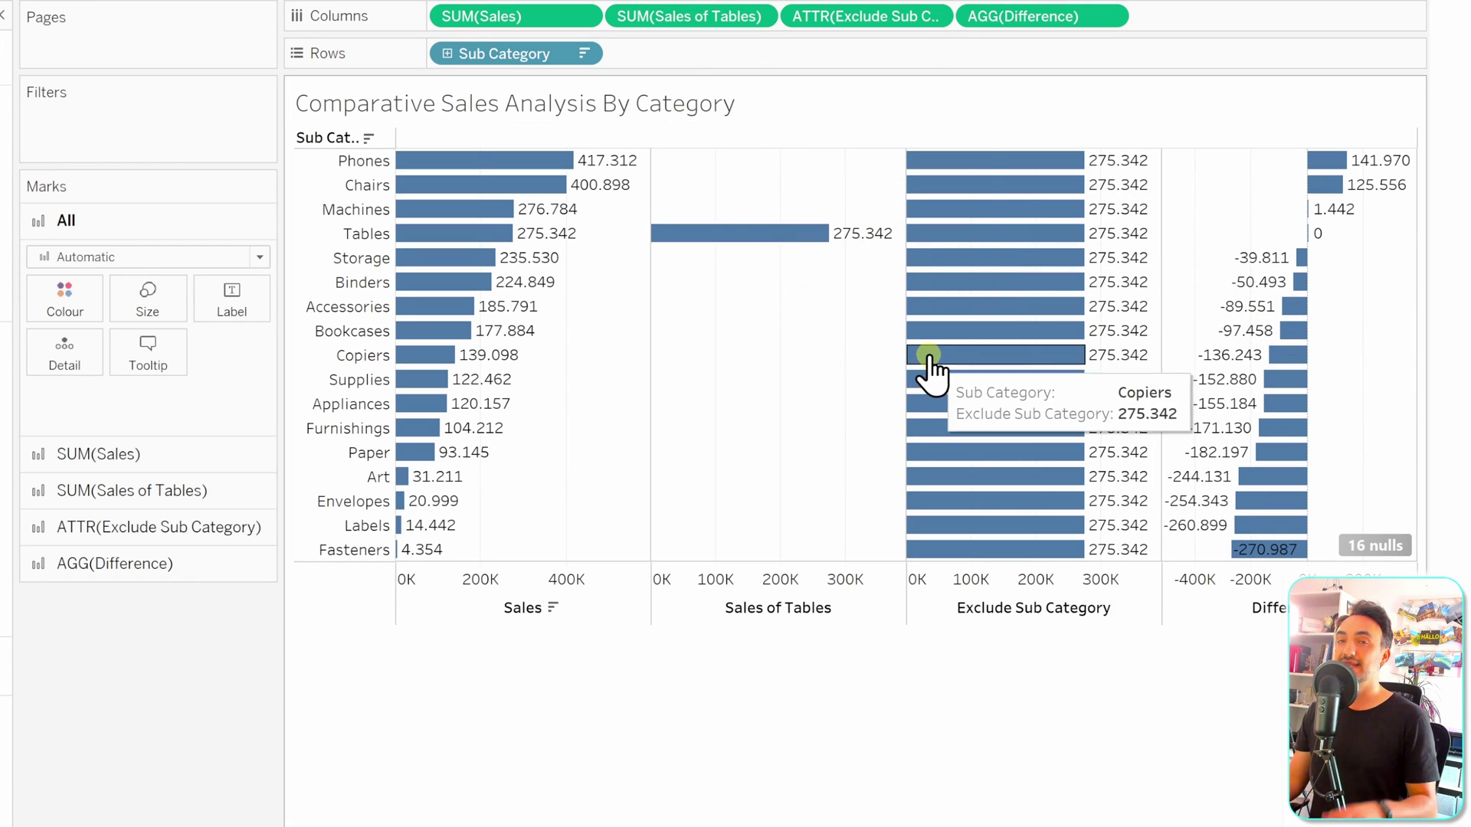
# Step: Remove Sales of Tables and Exclude Sub Category from Columns, and colour the Difference bars by AGG(Difference)
pyautogui.moveTo(682, 16); pyautogui.dragTo(176, 674)
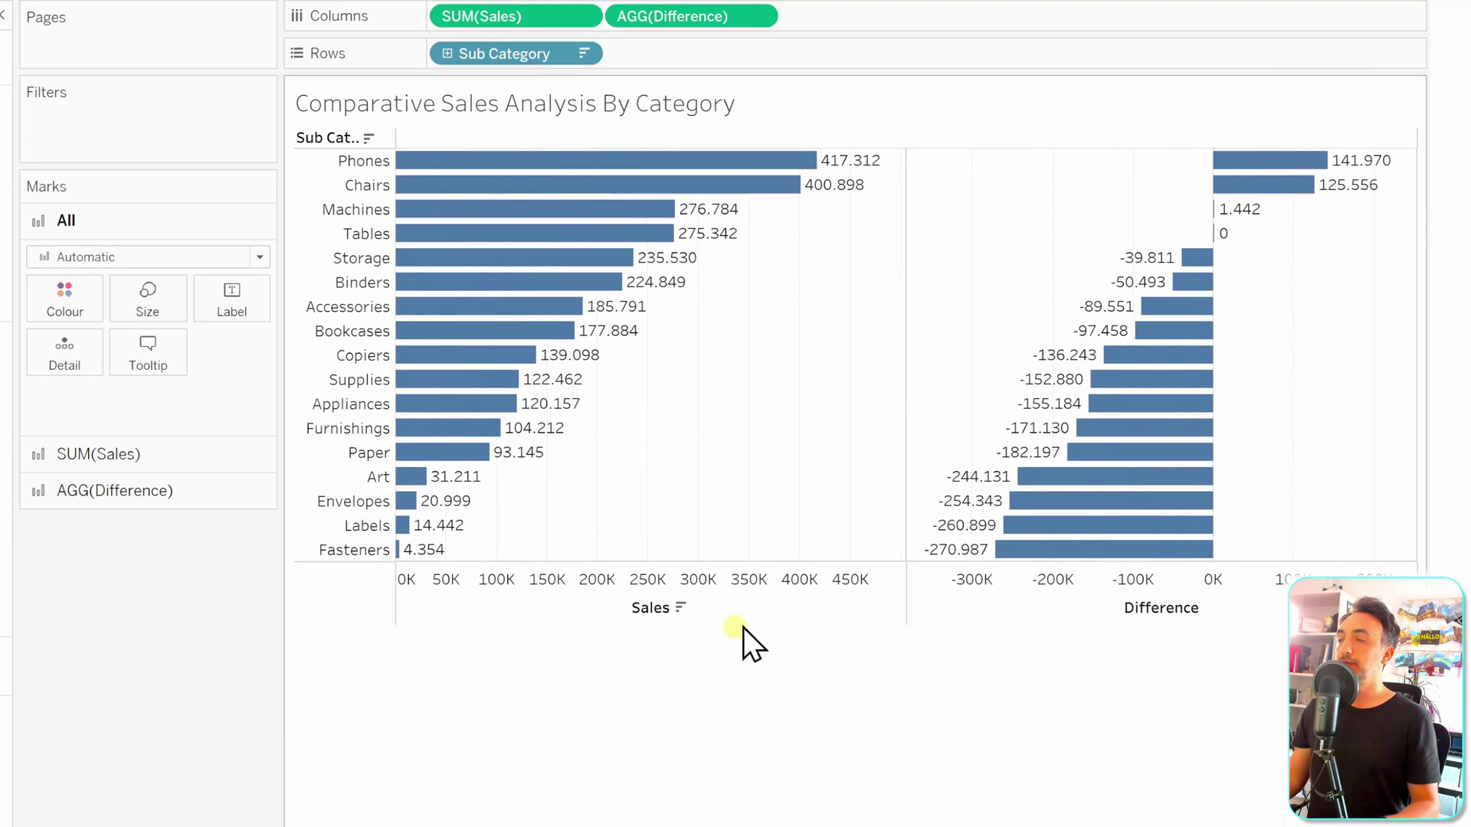
pyautogui.click(122, 491)
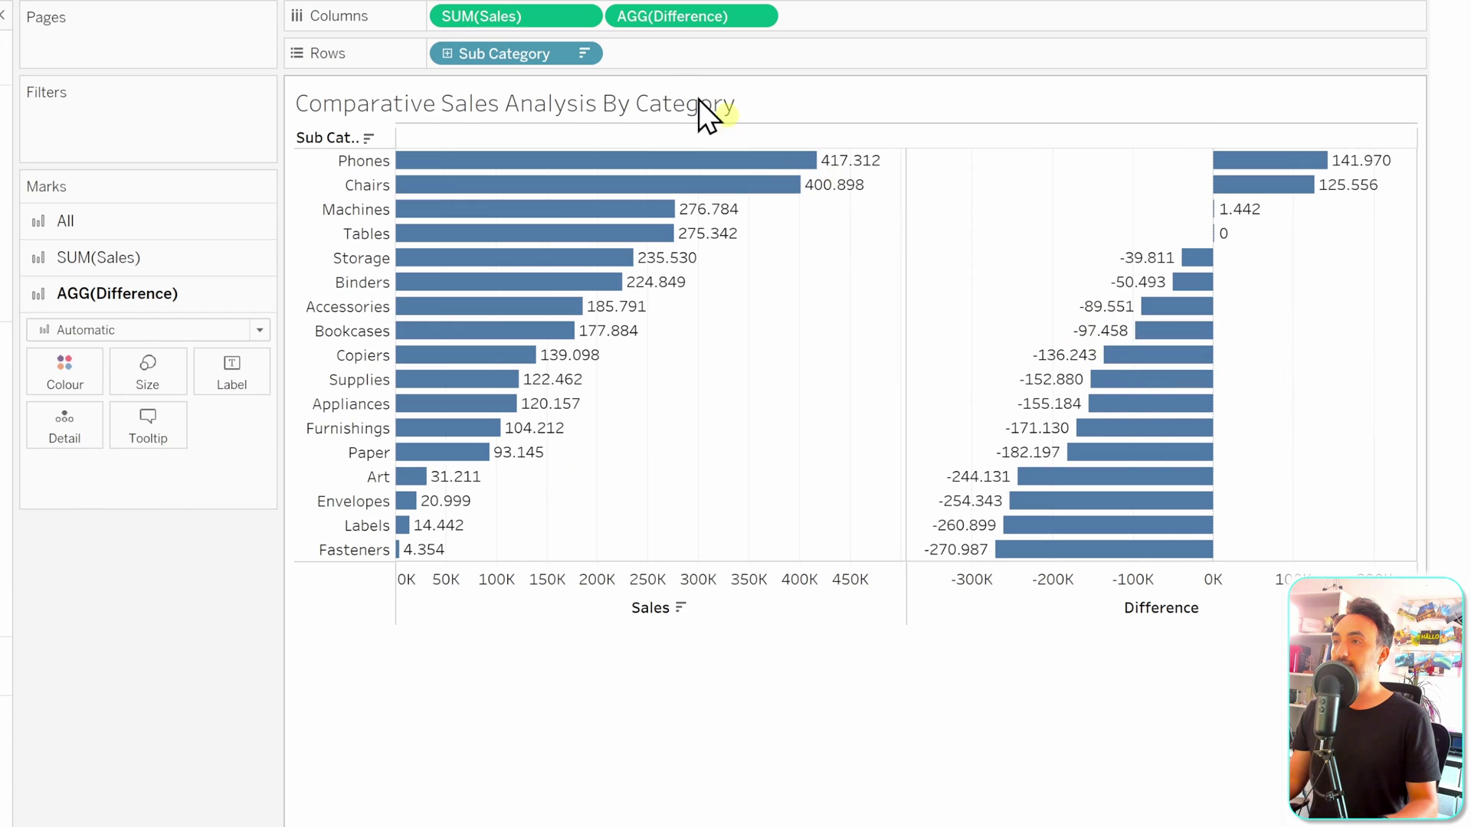
pyautogui.moveTo(660, 17); pyautogui.dragTo(76, 371)
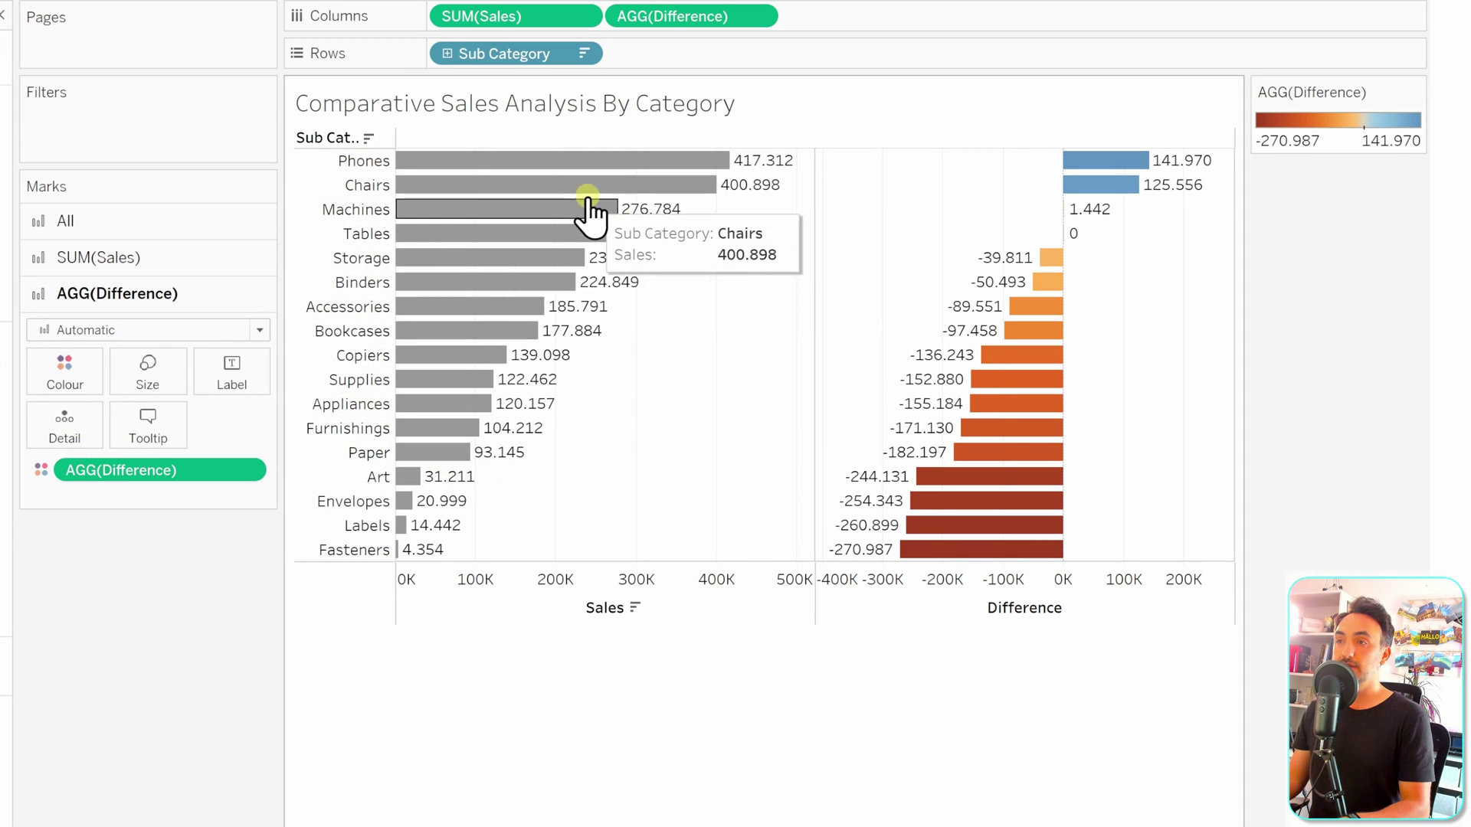
# Step: Colour the bars of the Sales chart by SUM(Sales of Tables) to highlight the Tables sub-category
pyautogui.click(117, 256)
pyautogui.moveTo(3, 755); pyautogui.dragTo(64, 337)
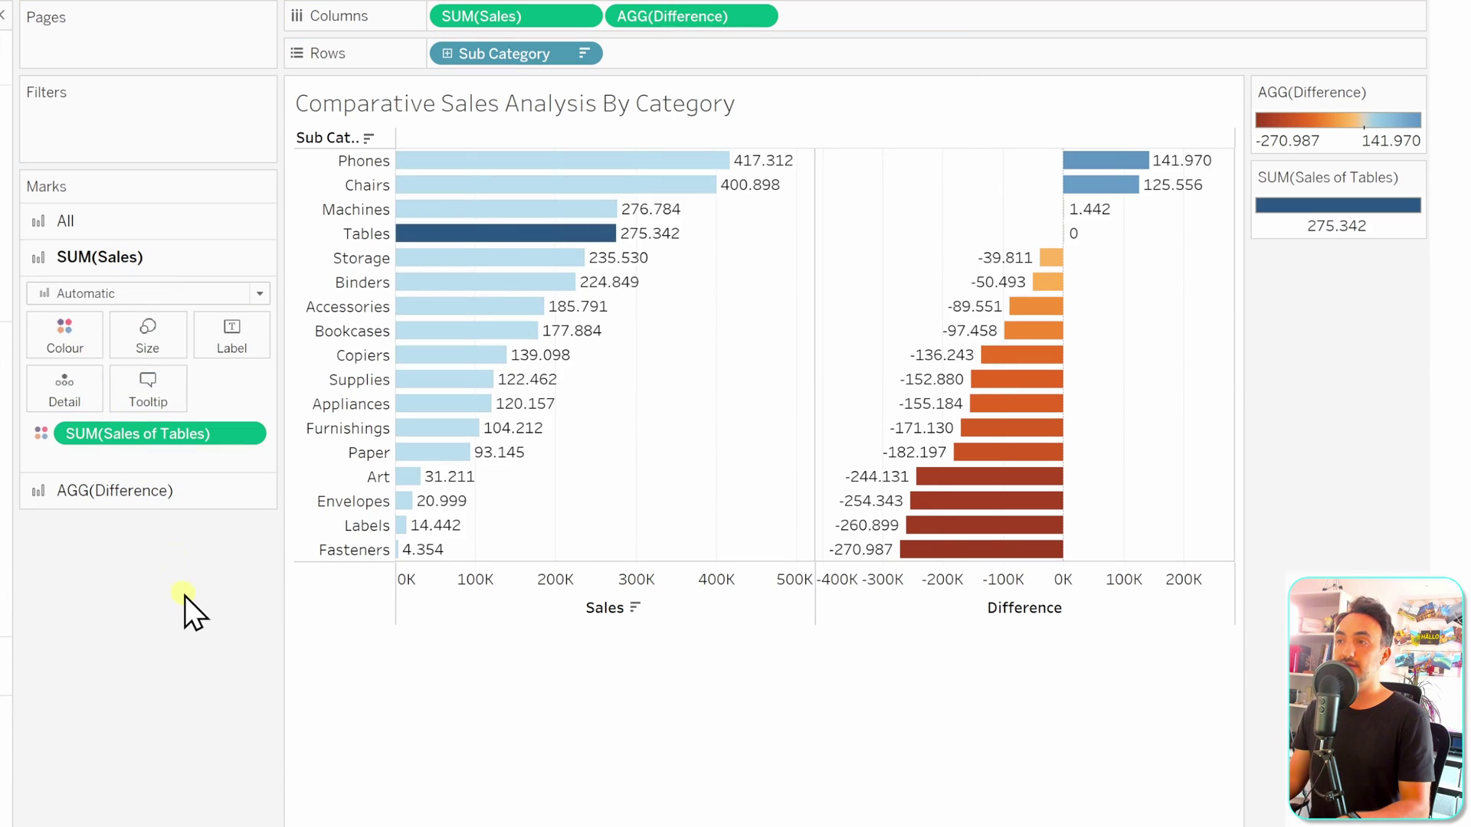
pyautogui.moveTo(458, 236)
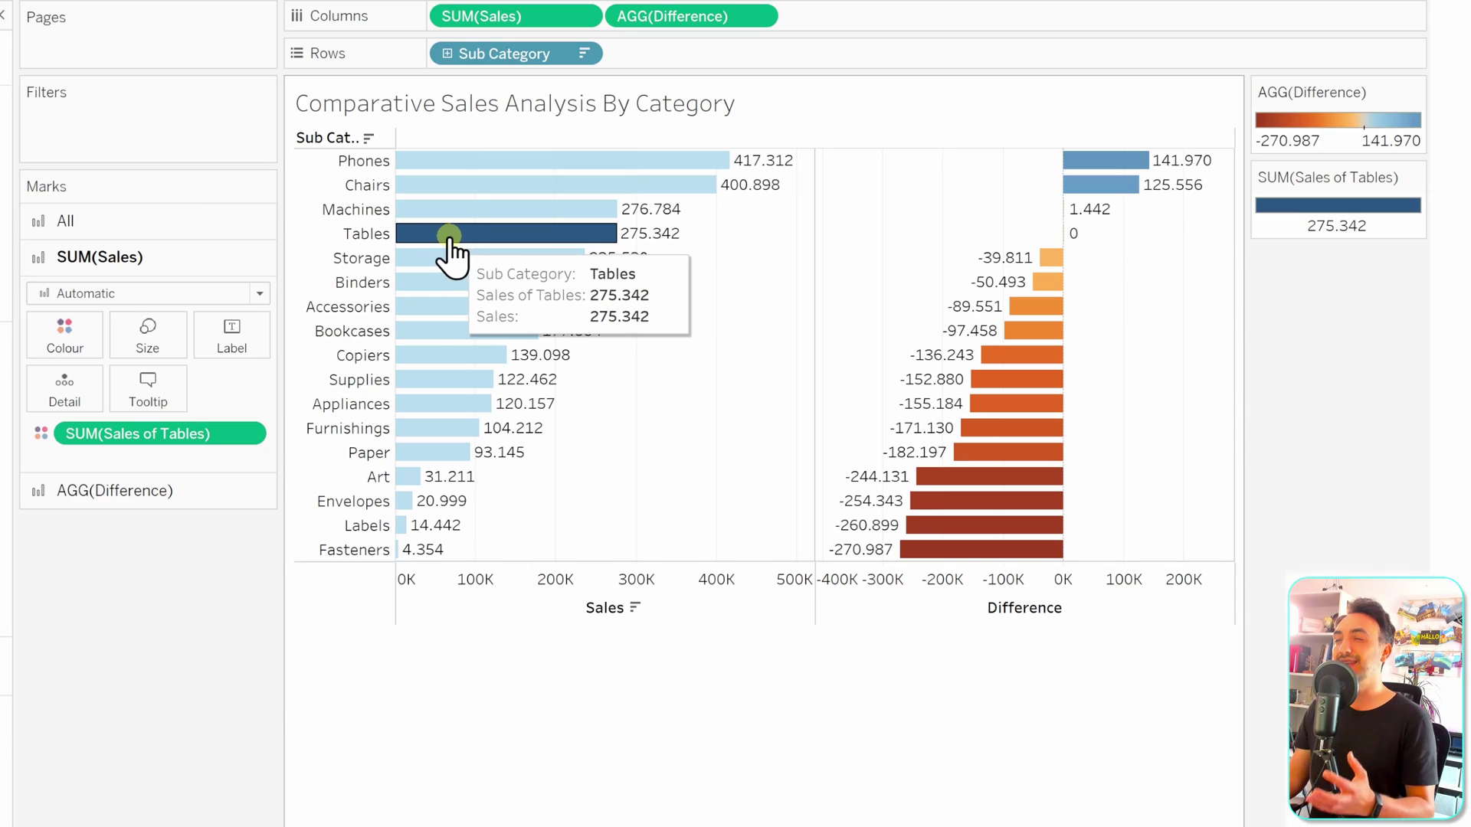